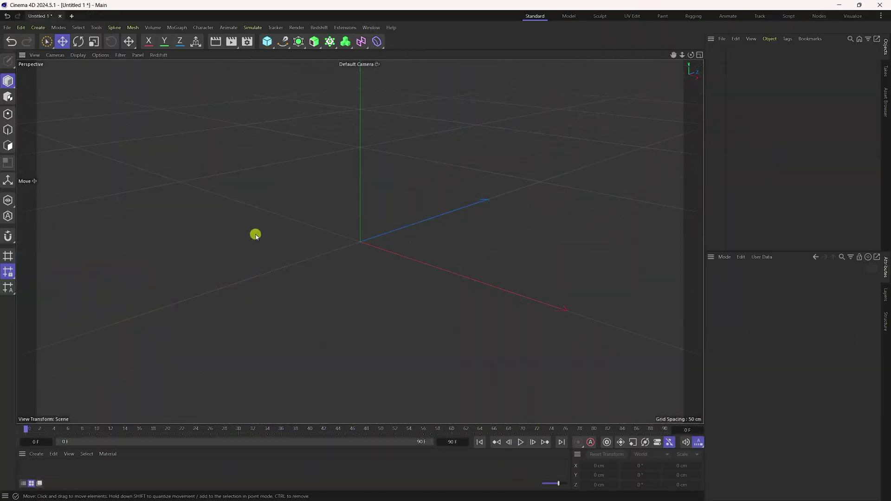
Add a helix spline with a start angle of -720° and its plane set to ZY.
click(283, 41)
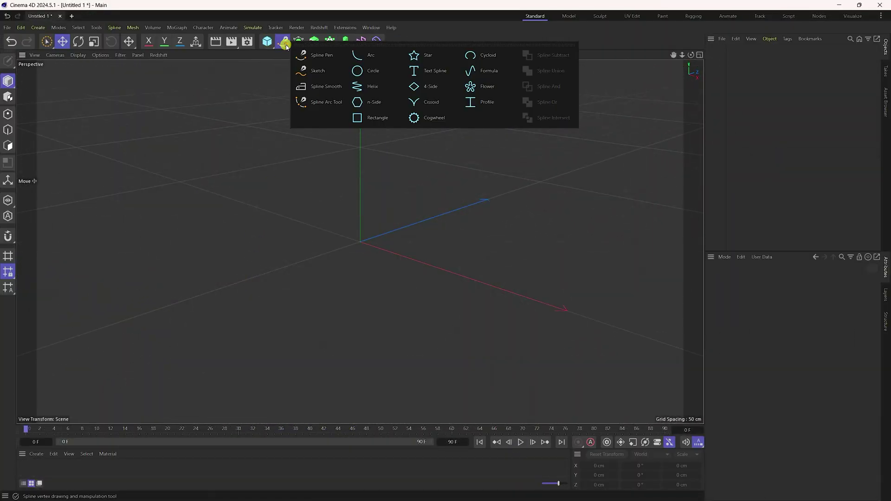
click(370, 87)
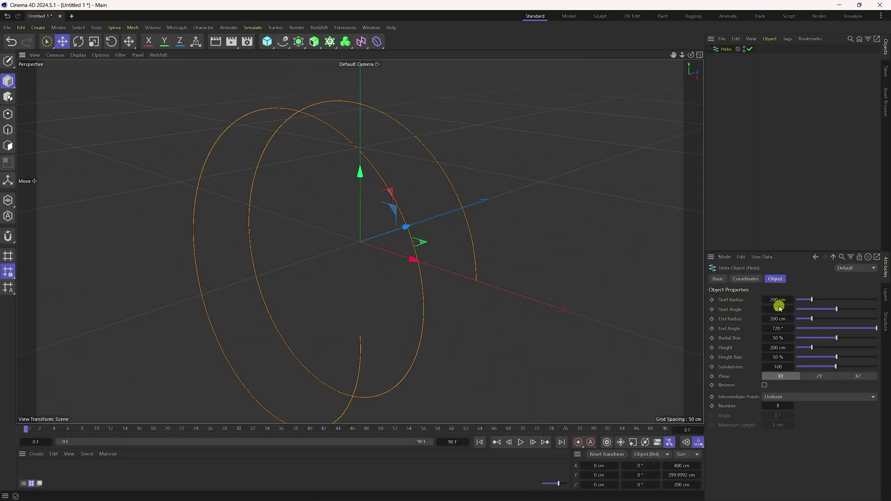
drag(815, 309, 769, 313)
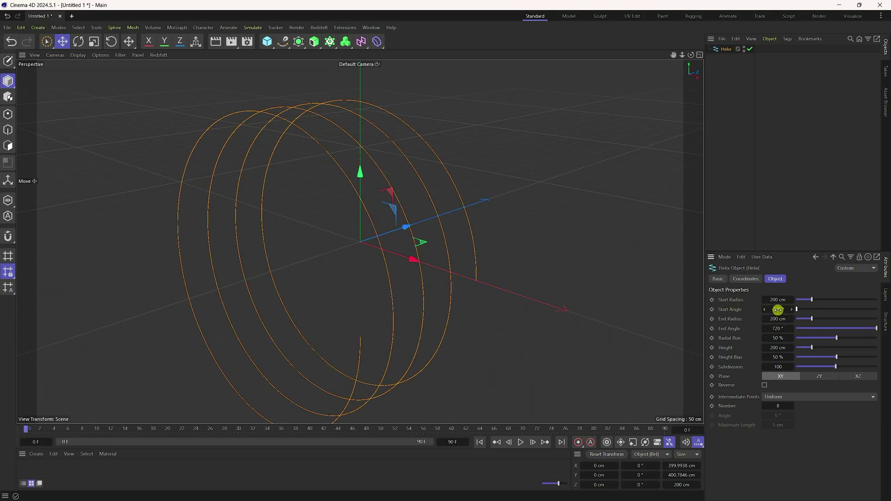
click(817, 376)
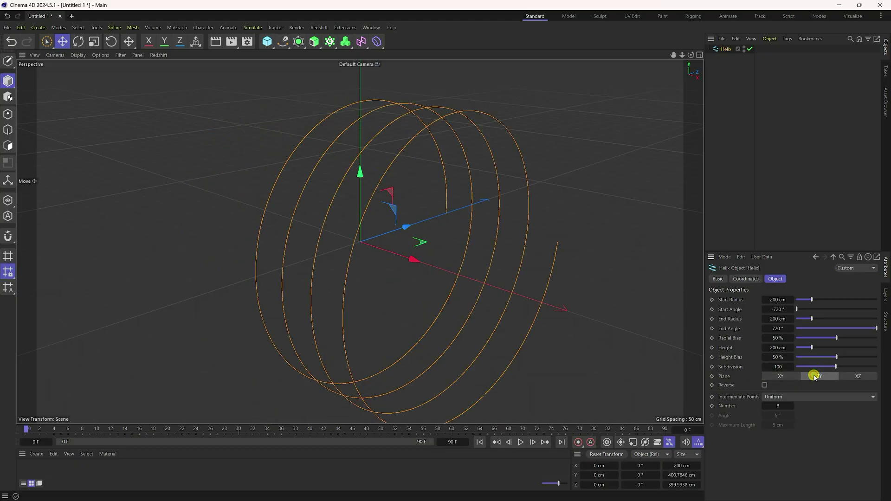
Set the helix's end angle to 1000°, its height to 350 cm and its X position to -150 cm.
alt+drag(351, 293, 441, 305)
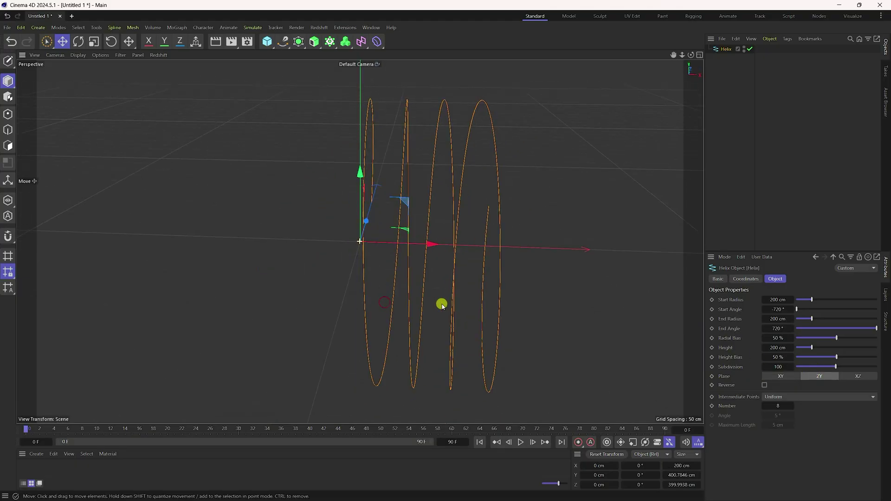
drag(779, 328, 778, 328)
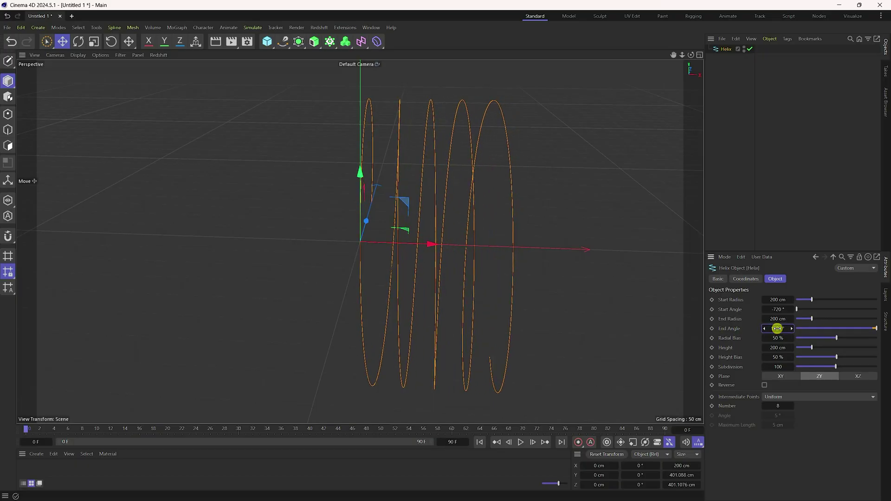
click(778, 347)
drag(779, 347, 779, 347)
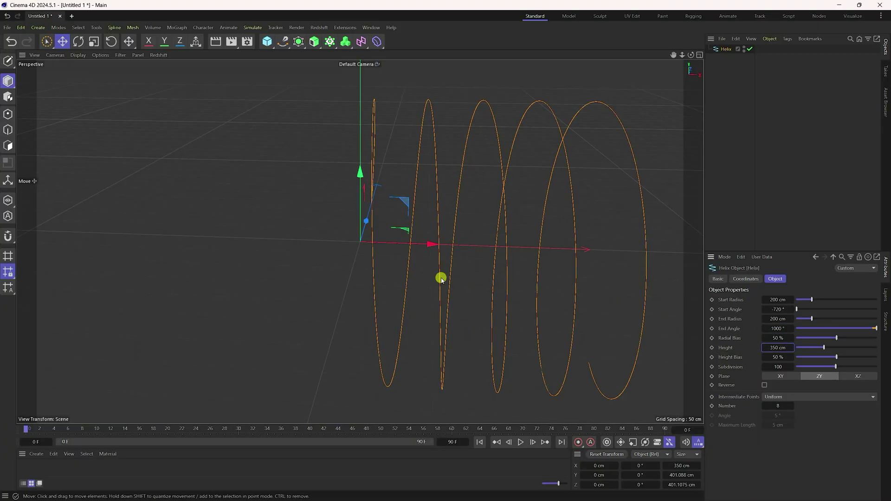
click(744, 279)
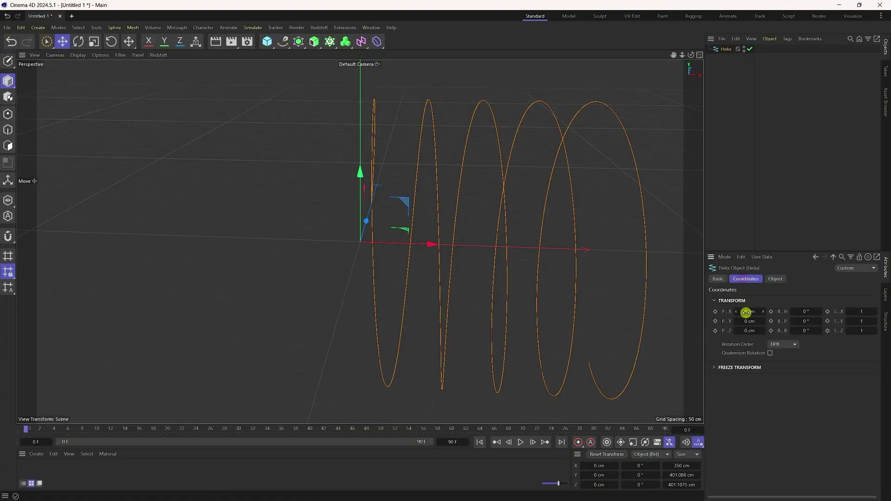
drag(749, 311, 745, 310)
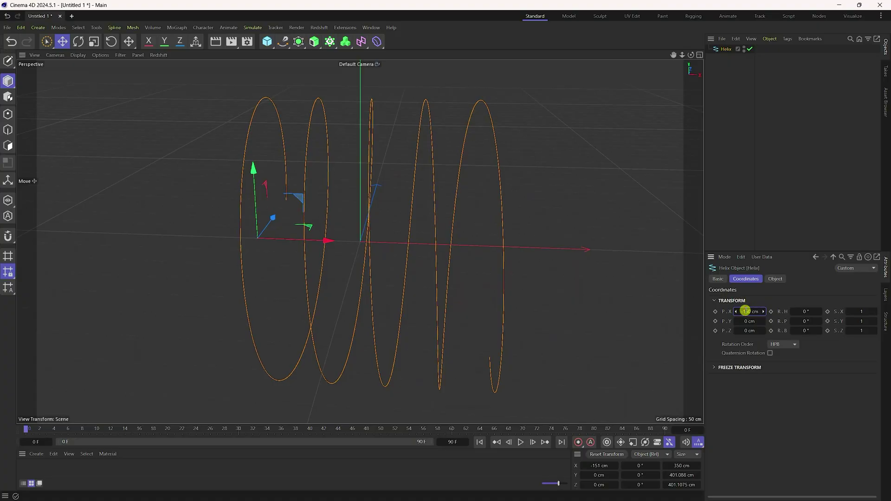
Add a circle spline and set its number of intermediate points to 3.
click(283, 42)
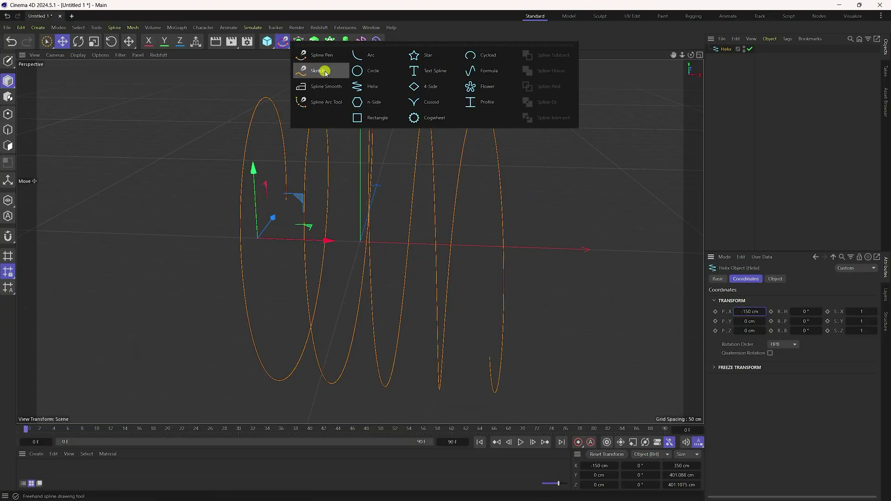
click(369, 73)
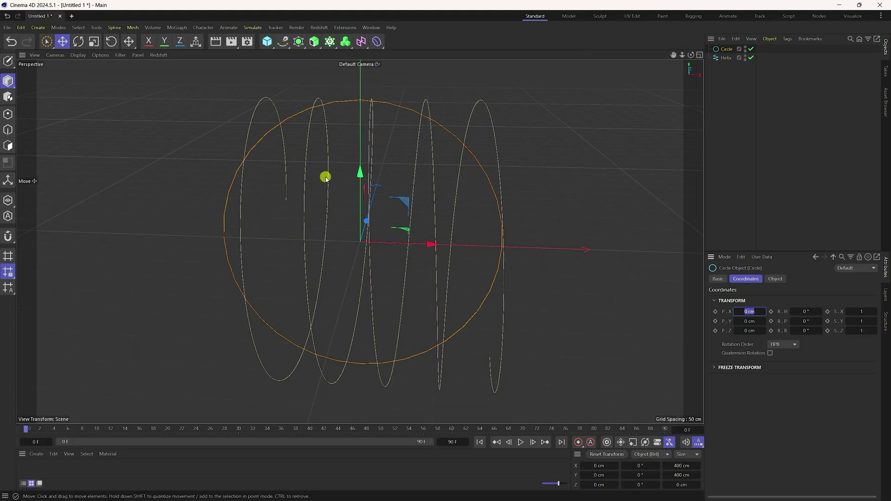
scroll(326, 178, up, 2)
click(330, 88)
click(330, 88)
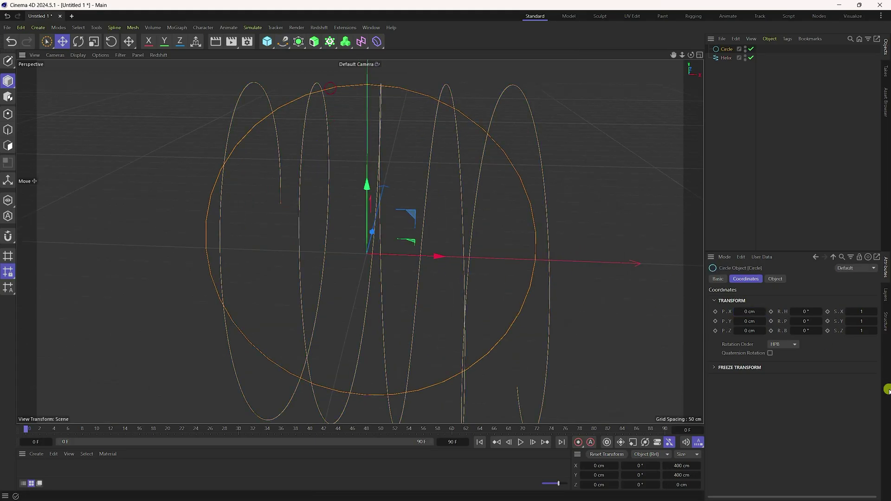
click(777, 279)
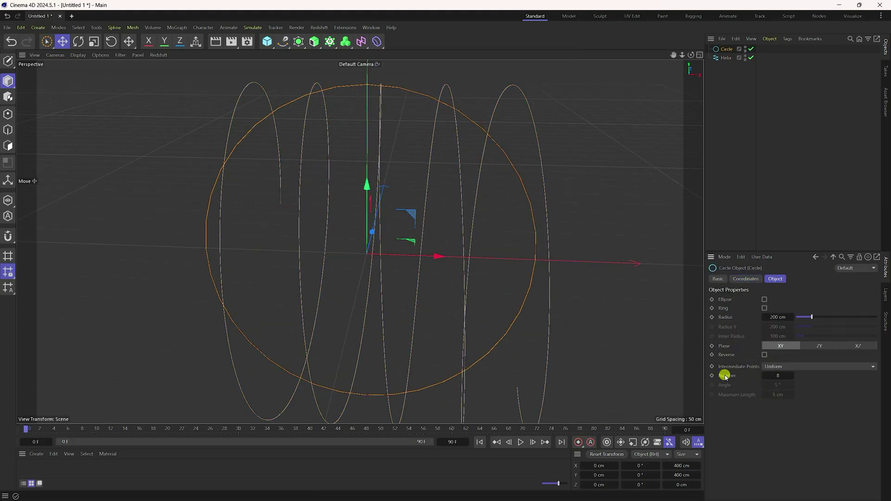
drag(764, 377, 761, 374)
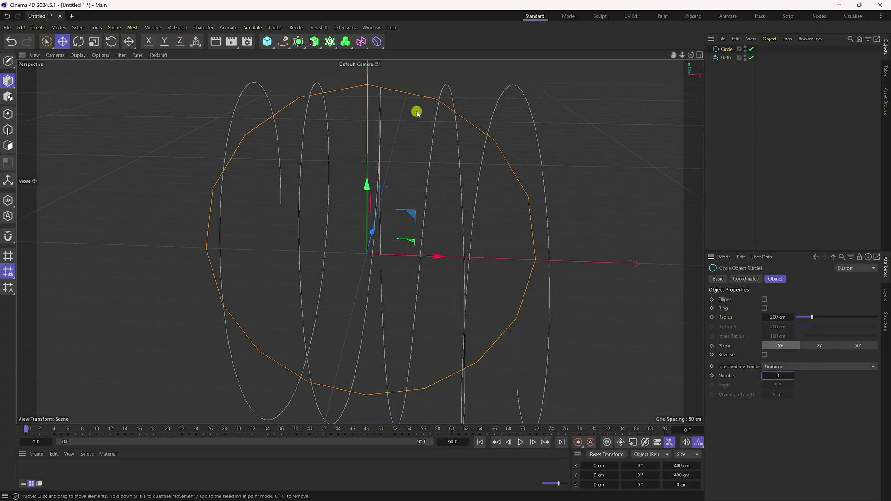
Create a Sweep object and place the circle and helix inside it as profile and path.
click(314, 41)
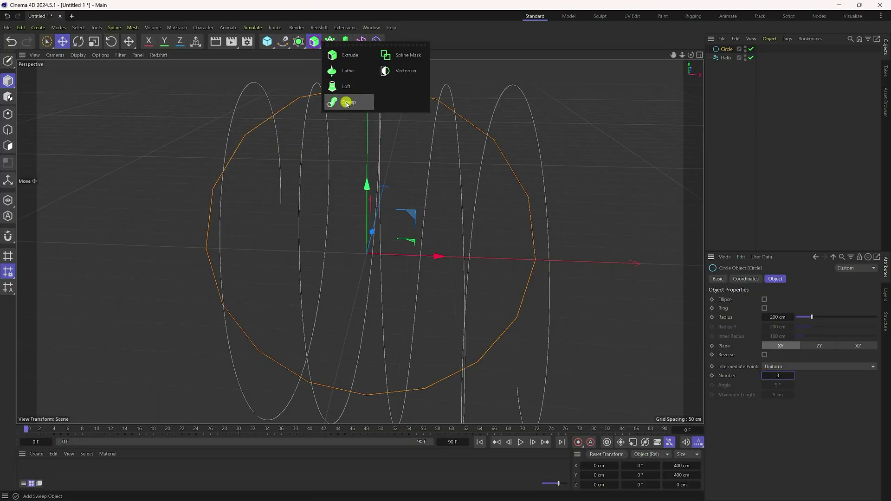
click(348, 103)
drag(712, 70, 730, 50)
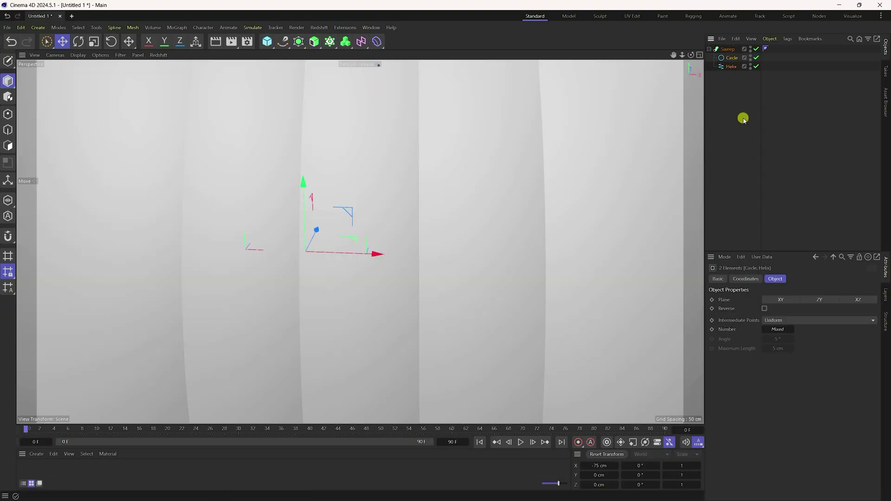
Set the radius of the sweep's circle profile to 5 cm.
click(732, 58)
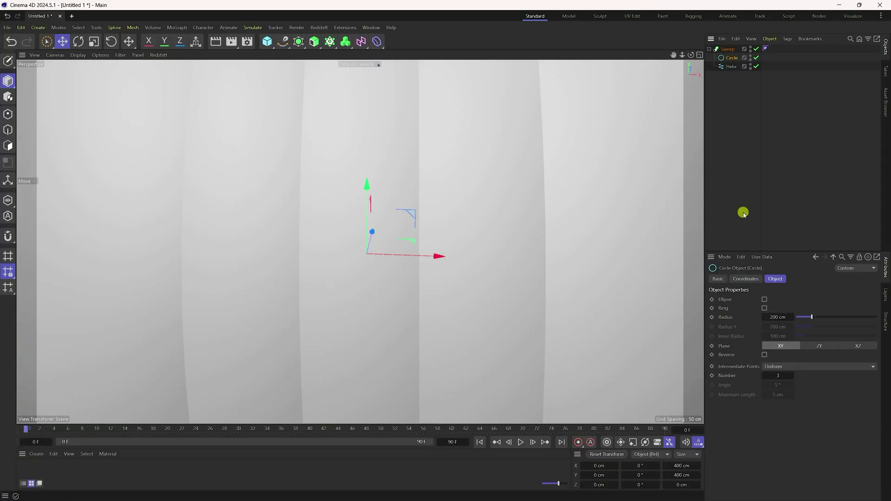
click(779, 317)
text(5)
key(Return)
Round the sweep's end caps with a bevel size of 5 cm and a subdivision of 10.
alt+drag(291, 211, 318, 197)
alt+right_drag(319, 197, 417, 144)
alt+drag(416, 144, 313, 193)
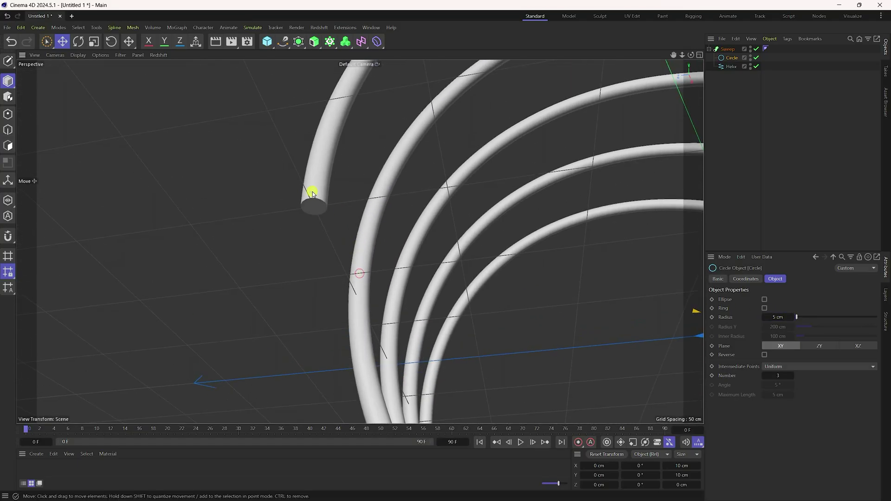
alt+right_drag(312, 193, 357, 153)
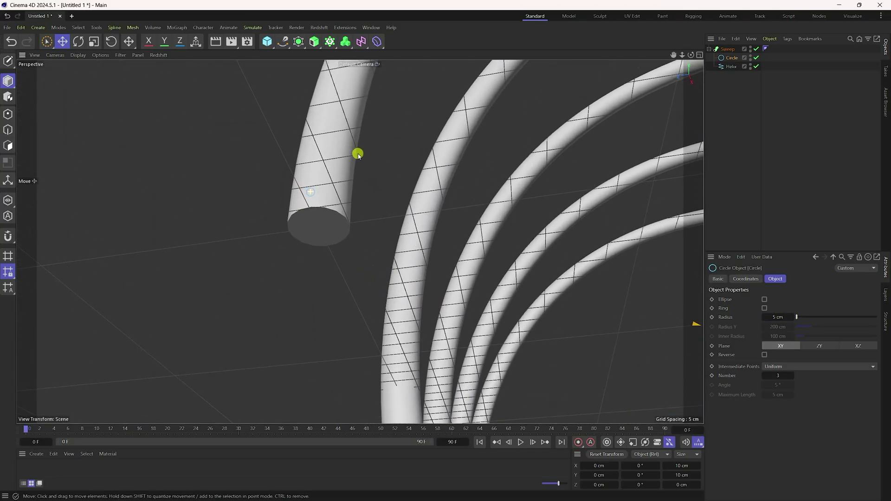
click(728, 49)
click(797, 279)
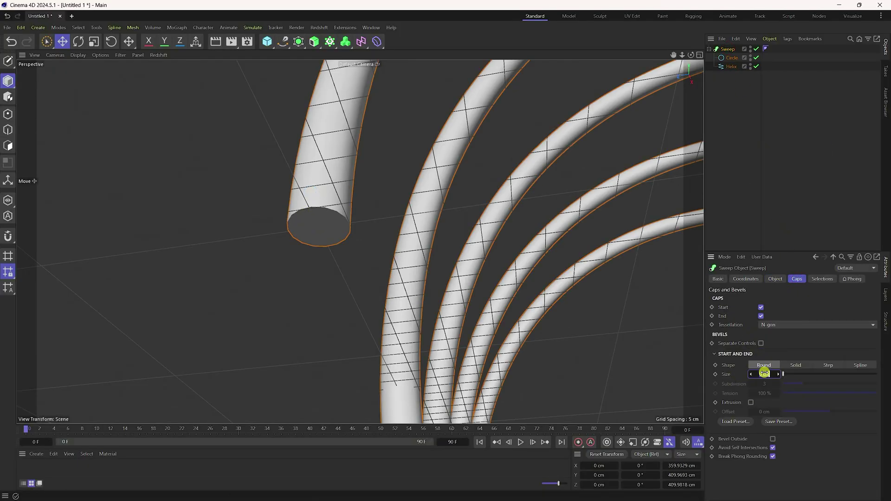
drag(764, 373, 768, 385)
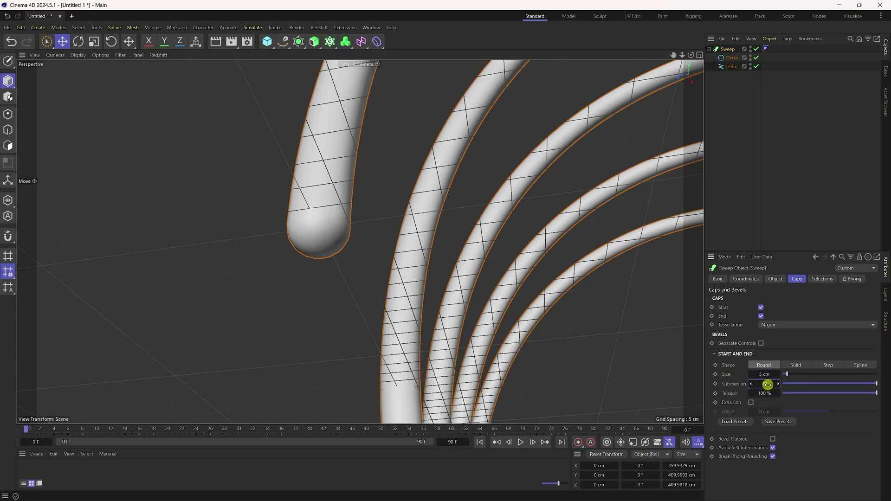
Add a Twist deformer and make it a child of the helix.
alt+drag(225, 129, 380, 314)
scroll(376, 297, down, 5)
alt+drag(372, 278, 370, 311)
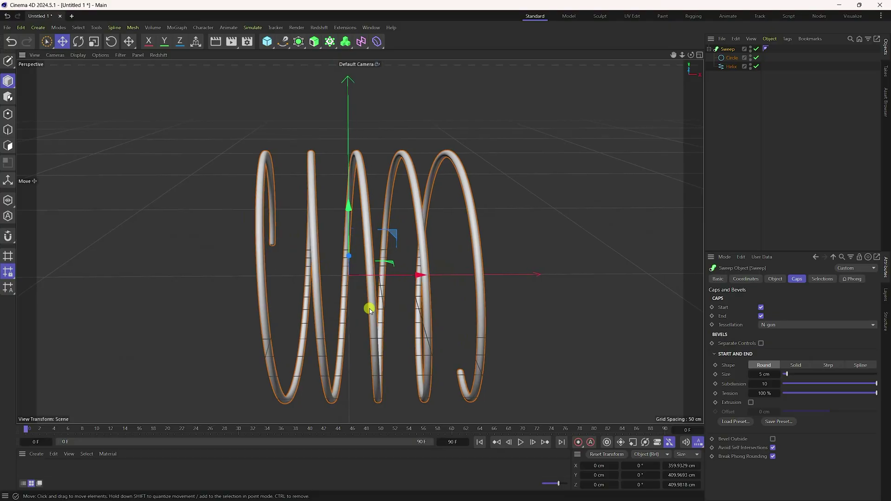
click(376, 42)
click(421, 75)
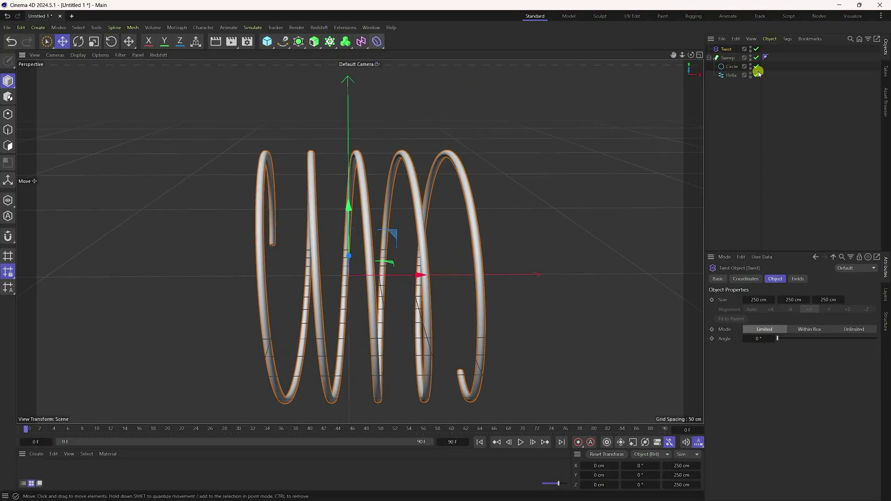
drag(730, 49, 731, 77)
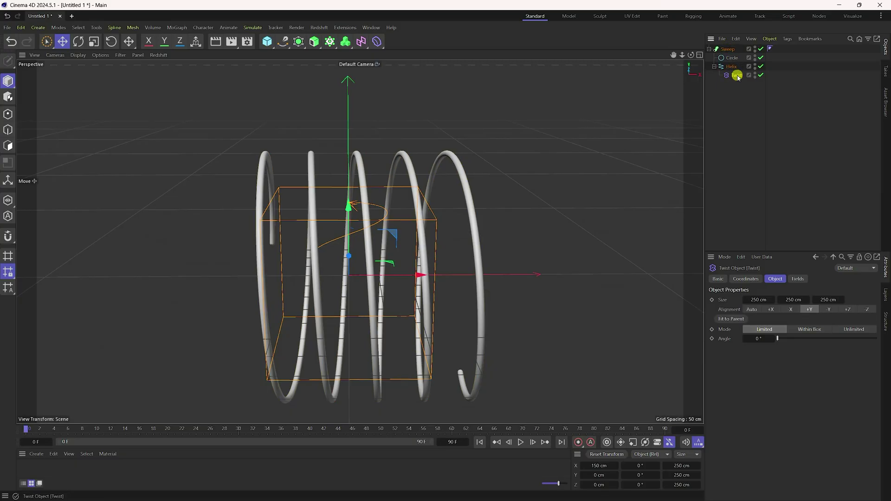
Fit the Twist deformer to its parent helix and set its angle to 360°.
click(732, 319)
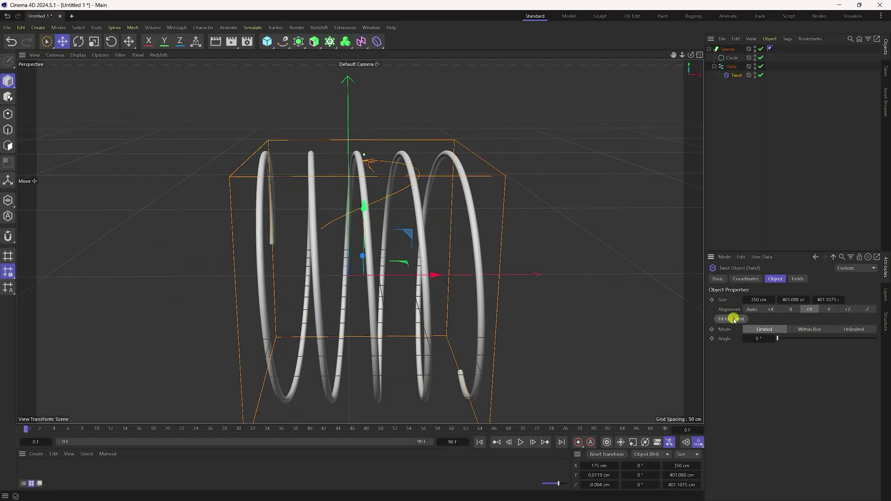
drag(775, 341, 887, 340)
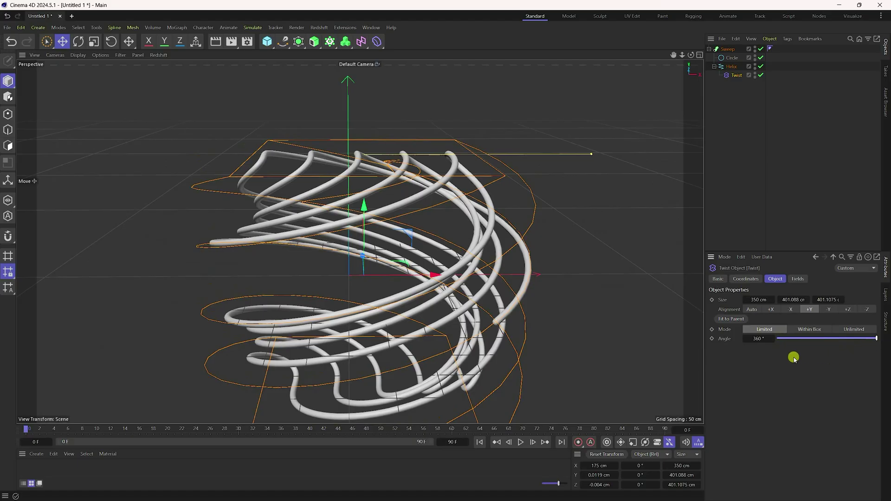
alt+drag(356, 160, 412, 253)
scroll(314, 224, down, 5)
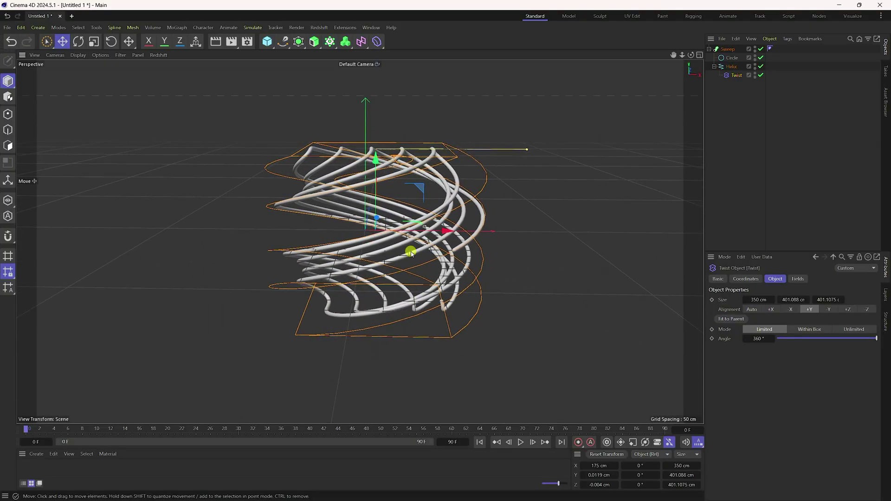
Add a null object and make the sweep its child.
click(267, 42)
click(309, 56)
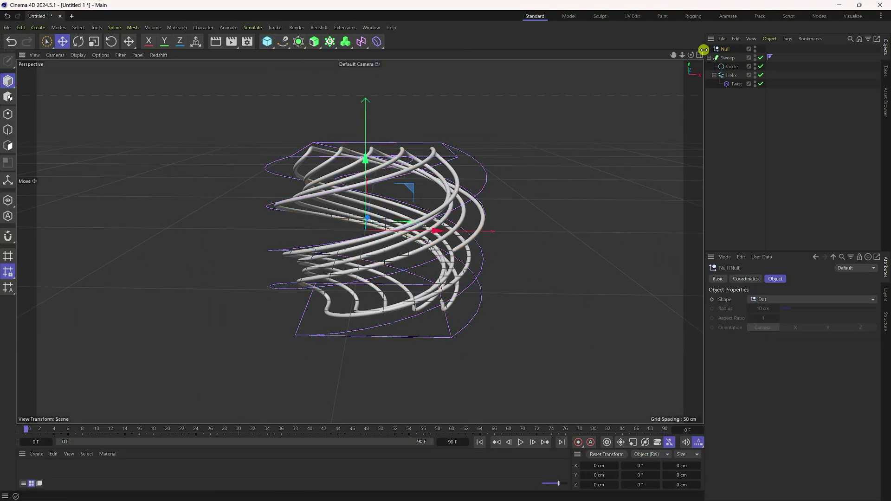
click(730, 58)
drag(731, 59, 726, 47)
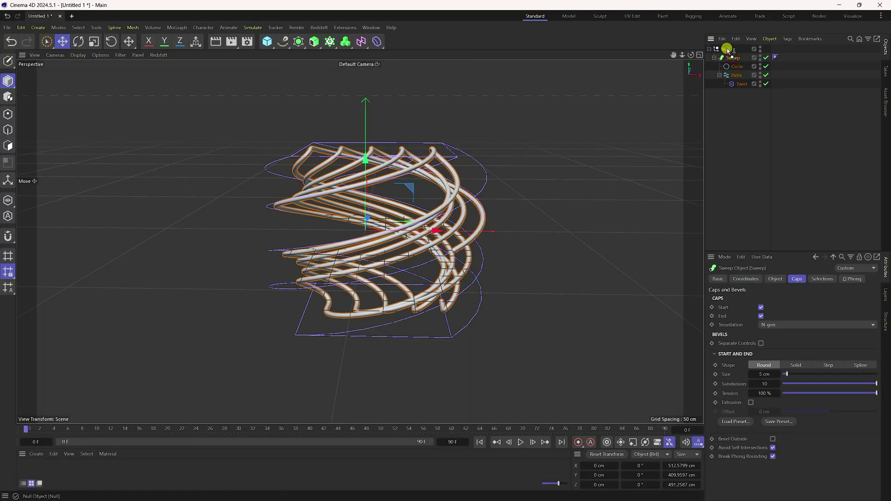
Move the null with the whole sweep about 632 cm along the positive X axis.
click(725, 48)
drag(438, 237, 693, 238)
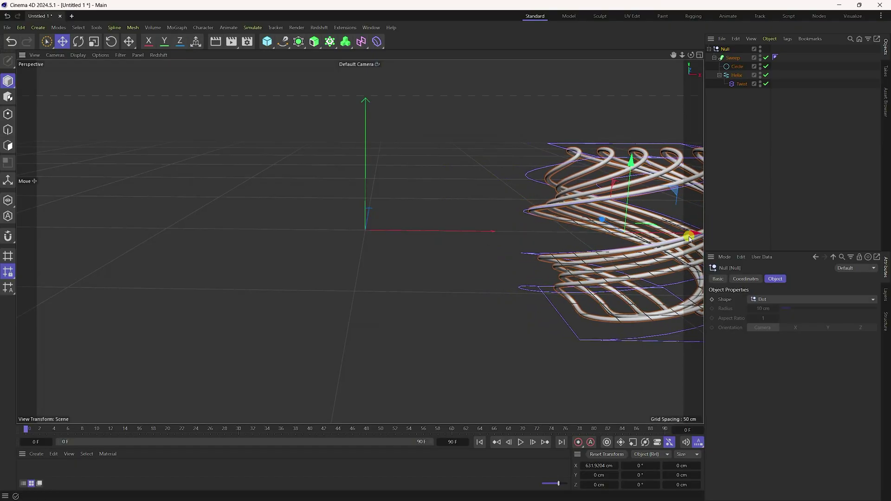
key(h)
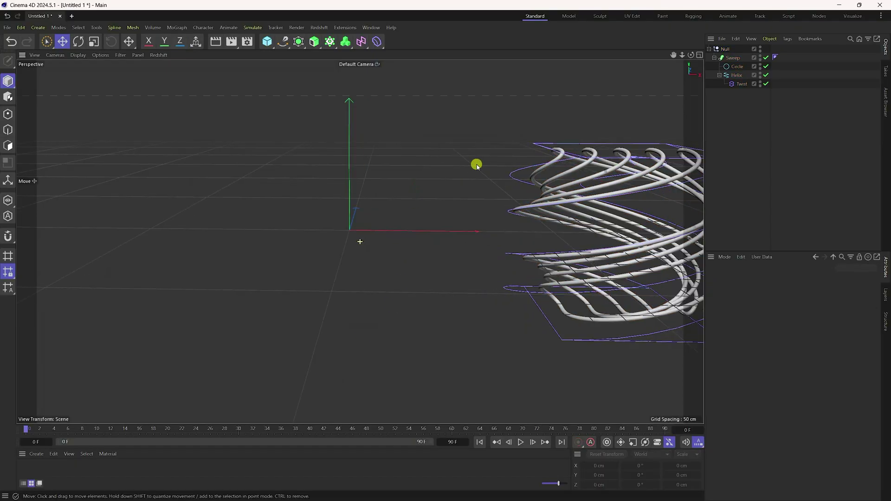
click(740, 121)
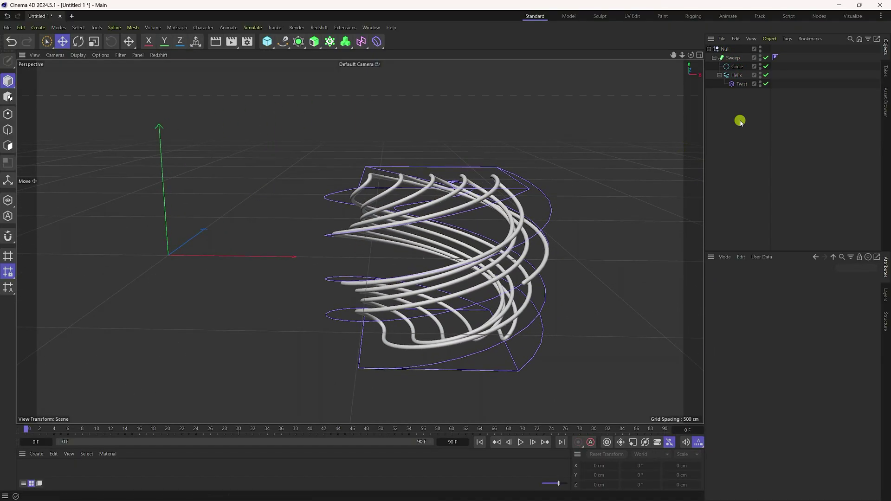
scroll(477, 235, up, 5)
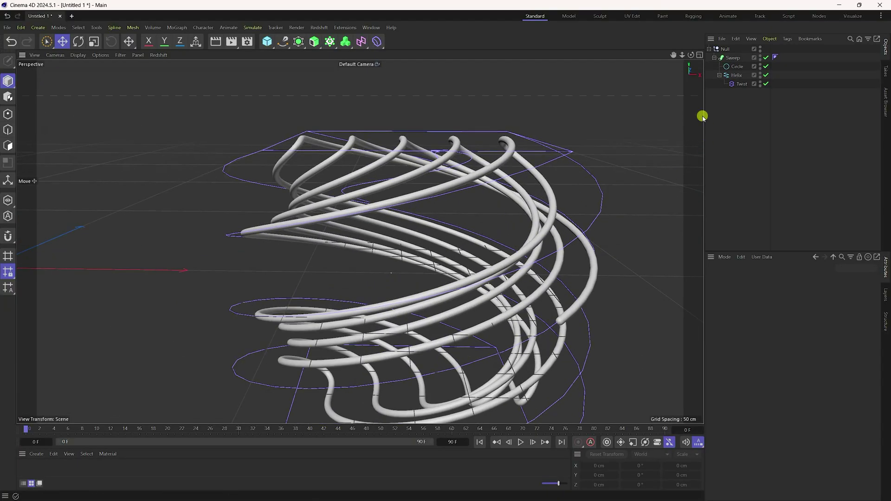
Give the helix a Rope simulation tag with a radius of 3 cm.
click(740, 76)
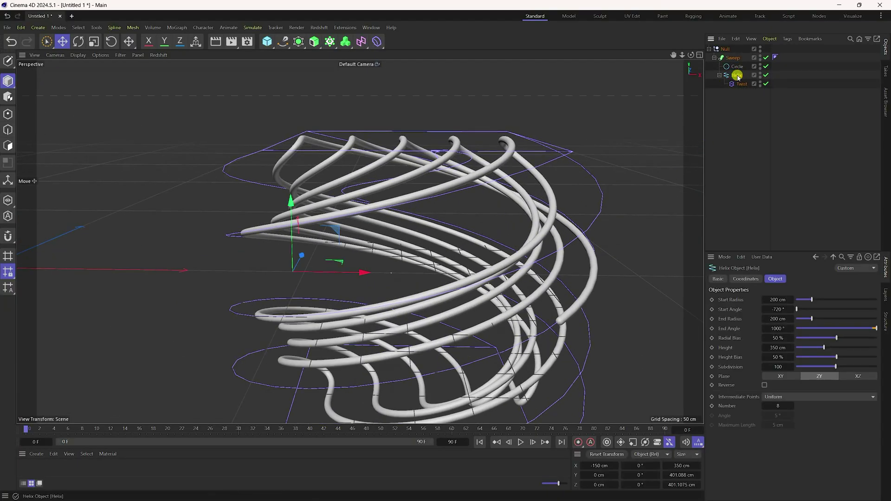
right_click(737, 76)
mouse_move(768, 208)
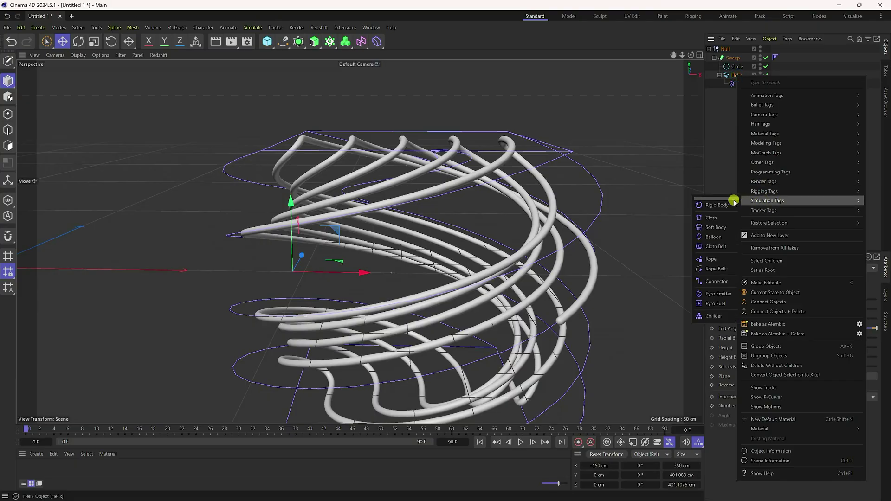
click(716, 261)
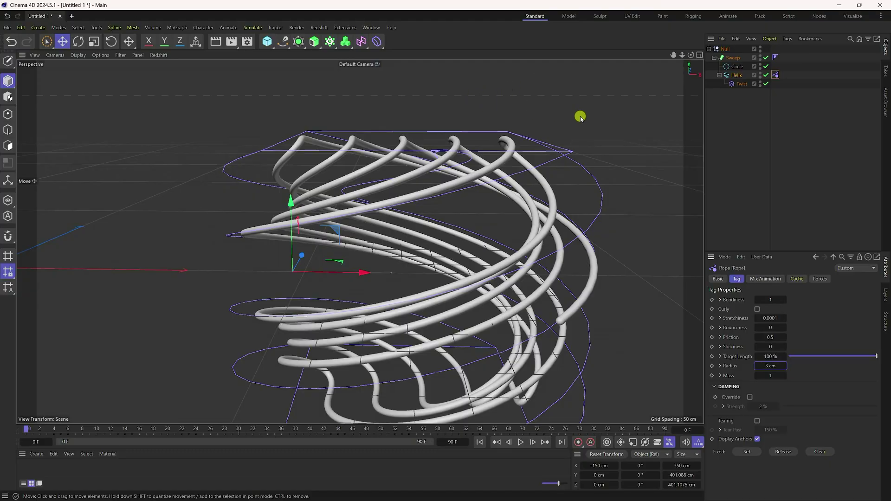
click(253, 27)
mouse_move(260, 44)
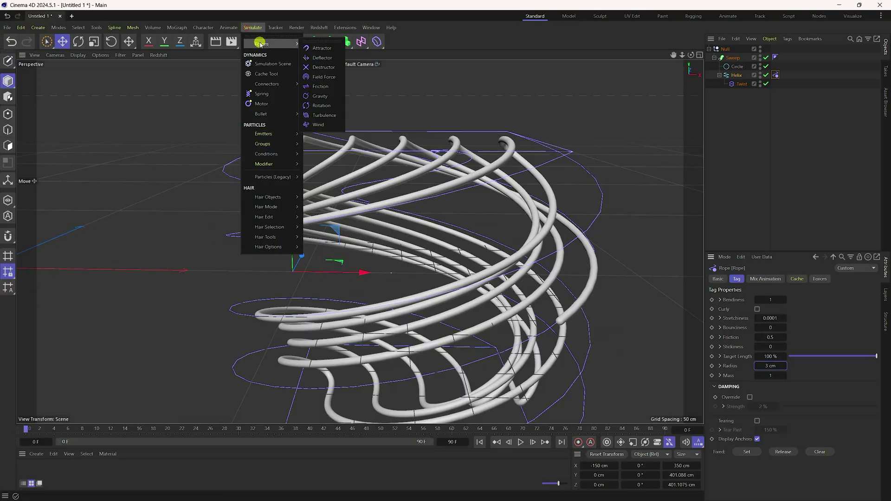
key(Escape)
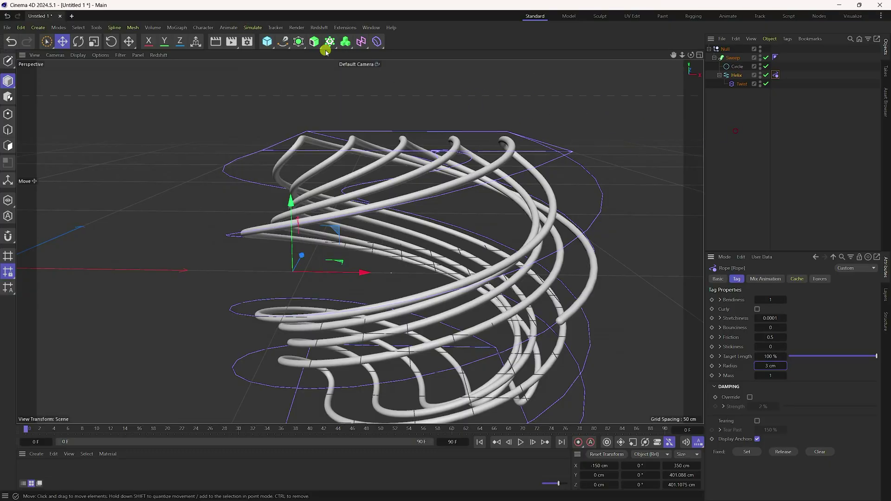
Add a Turbulence force to the scene.
click(253, 28)
mouse_move(274, 44)
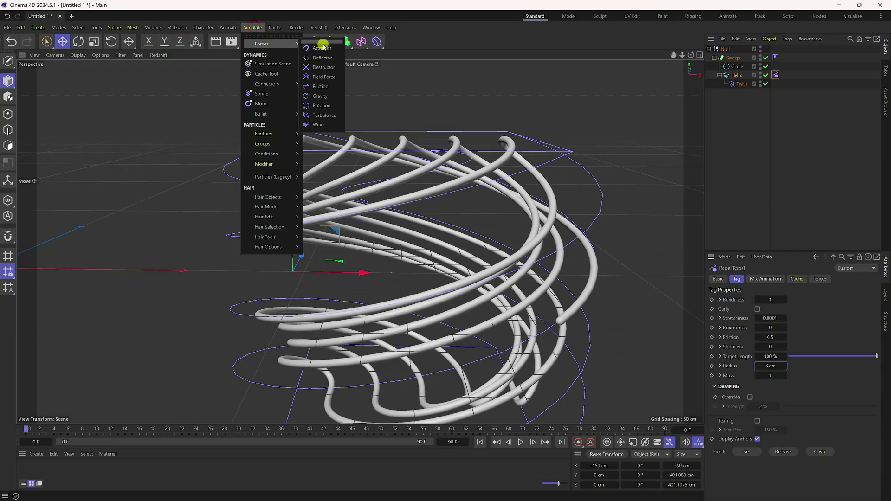
click(328, 115)
alt+drag(621, 237, 222, 249)
scroll(209, 255, up, 2)
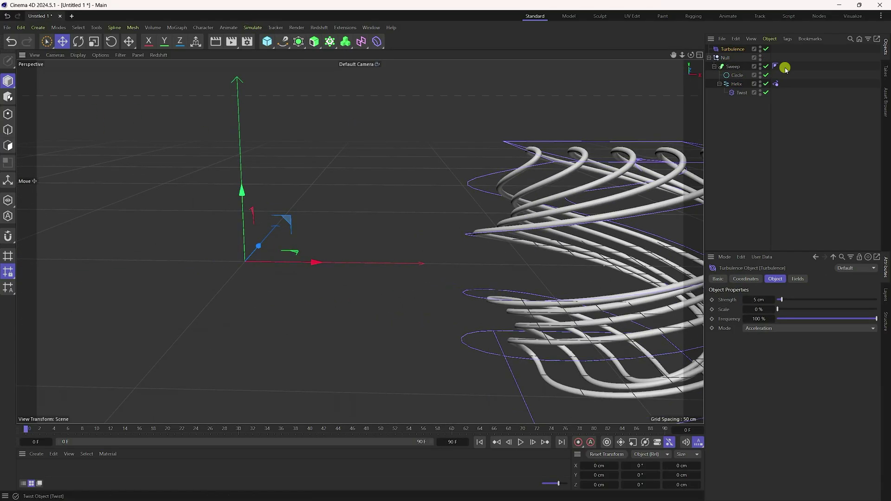
Set the Turbulence force's strength to 50 cm and its scale to 50 %.
click(761, 301)
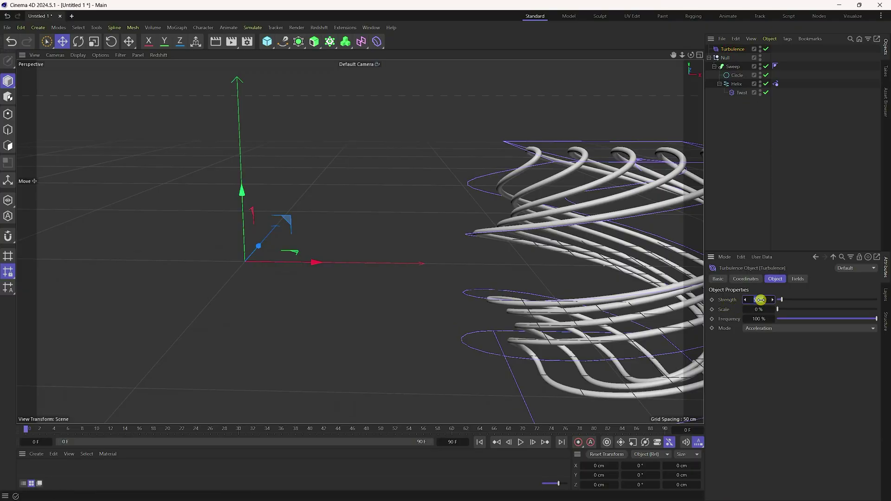
text(50)
key(Return)
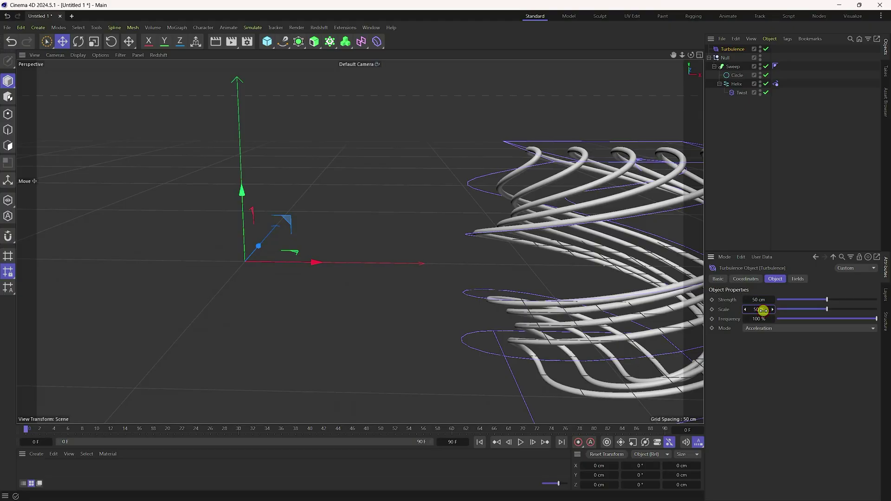
Play the rope simulation briefly to check the turbulence, return to the first frame and frame the helix.
click(521, 443)
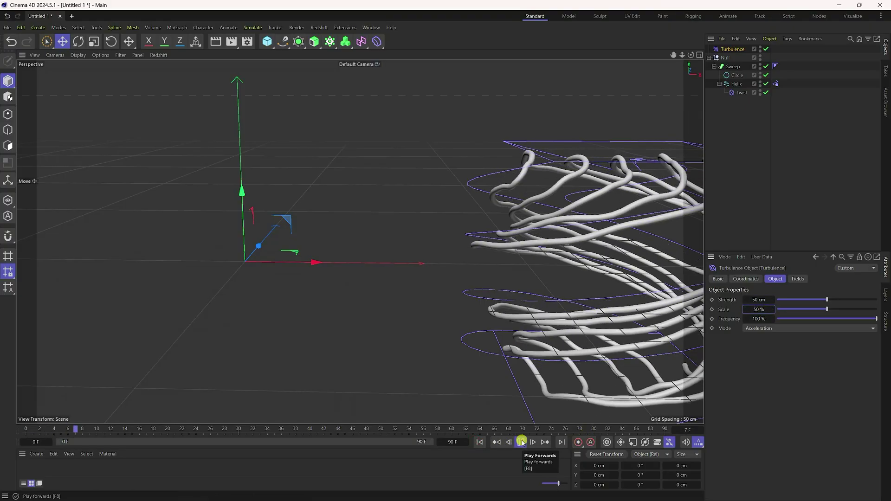
click(480, 442)
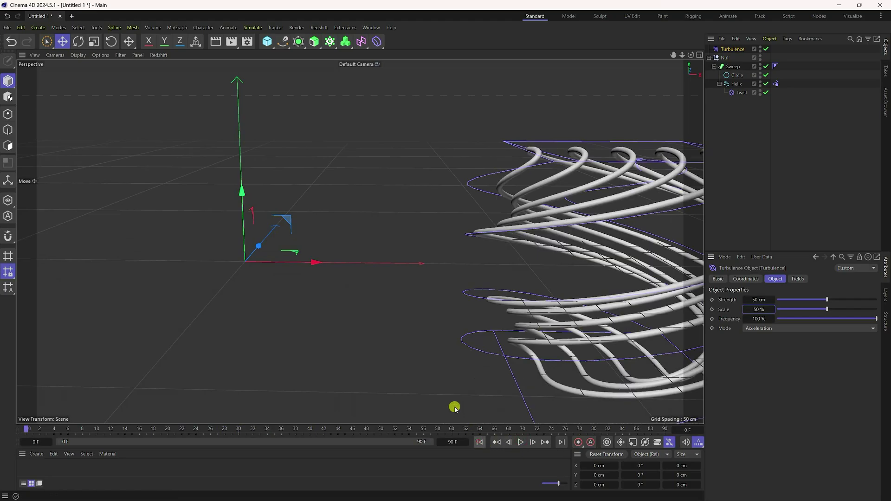
alt+drag(521, 254, 367, 249)
alt+right_drag(367, 249, 406, 233)
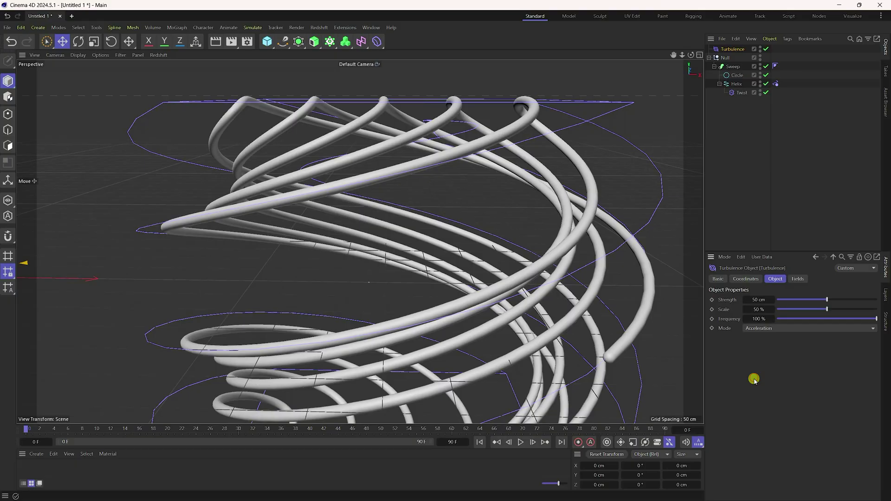
Set the scene gravity to 0 cm in the project's simulation settings.
key(ctrl+d)
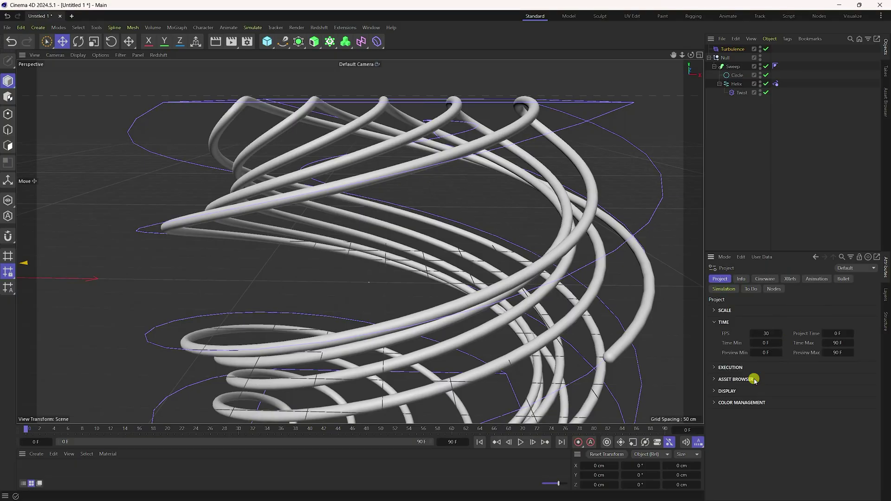
click(718, 289)
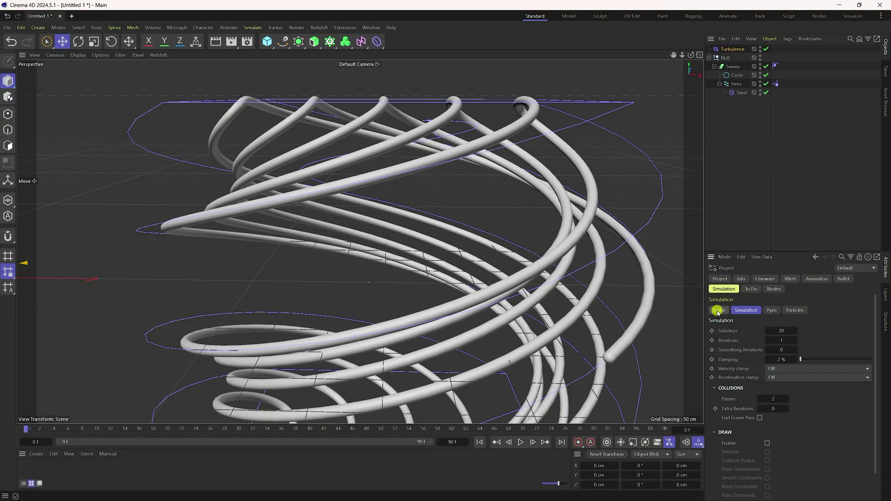
click(720, 311)
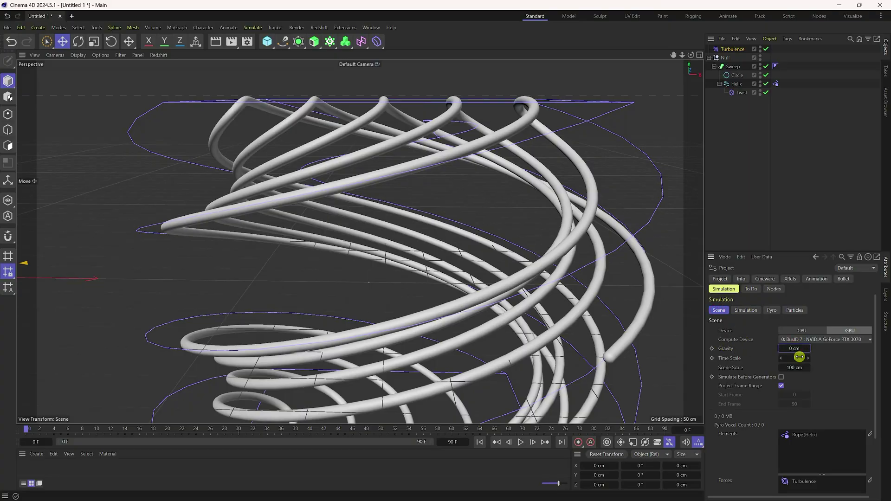
Set the project's simulation substeps to 10 and the collision passes to 10.
click(746, 311)
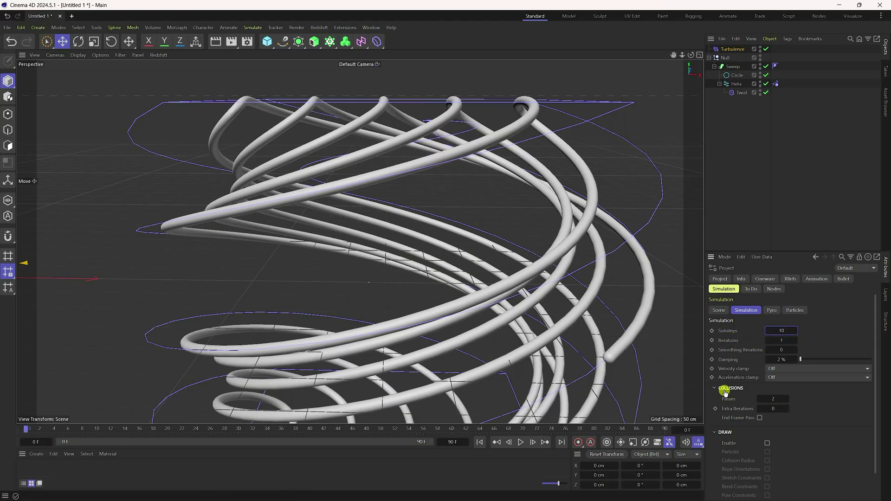
click(783, 400)
text(10)
Extend the end of the animation to frame 700.
click(451, 443)
text(700)
key(Return)
Play the simulation to examine how the tubes tangle, stop it and return to frame 0.
click(521, 443)
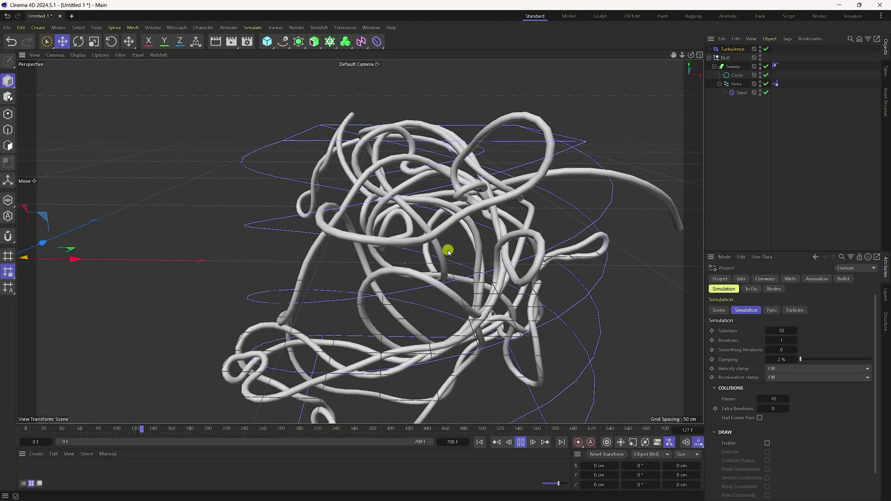
click(520, 442)
click(479, 442)
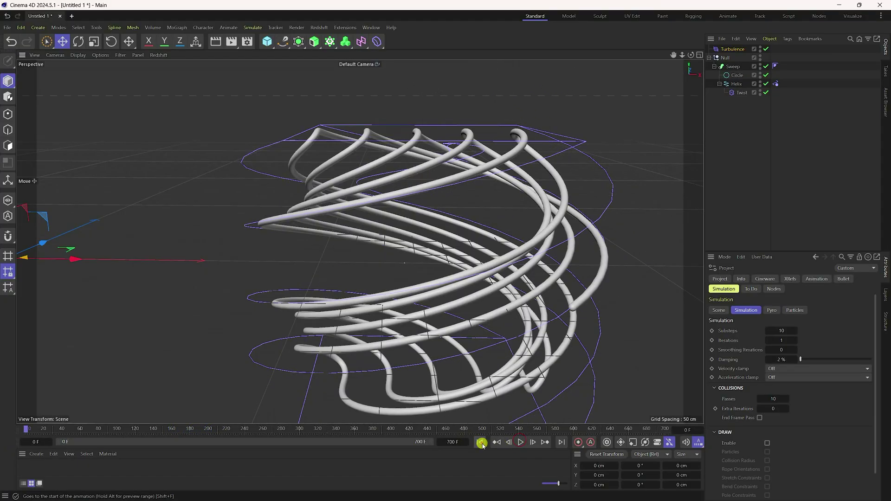
Merge the file apple-seeklogo.ai into the scene with an import scale of 10 centimeters and splines connected and grouped.
click(8, 28)
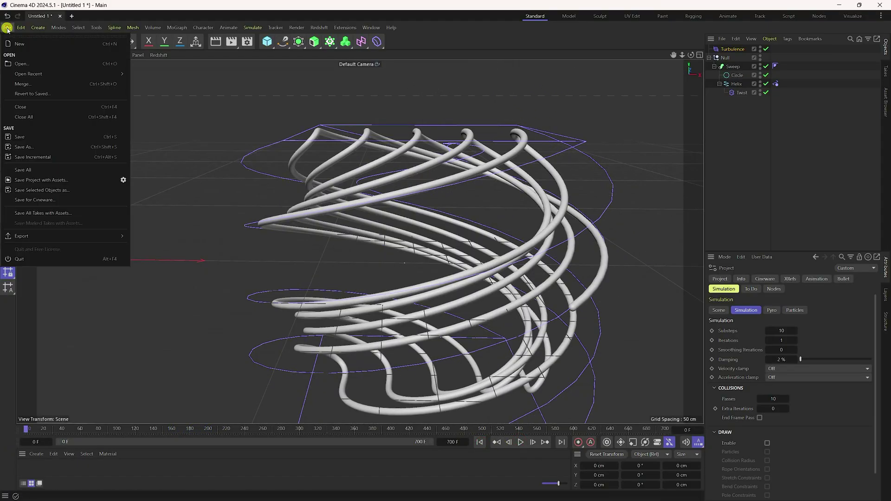
click(42, 83)
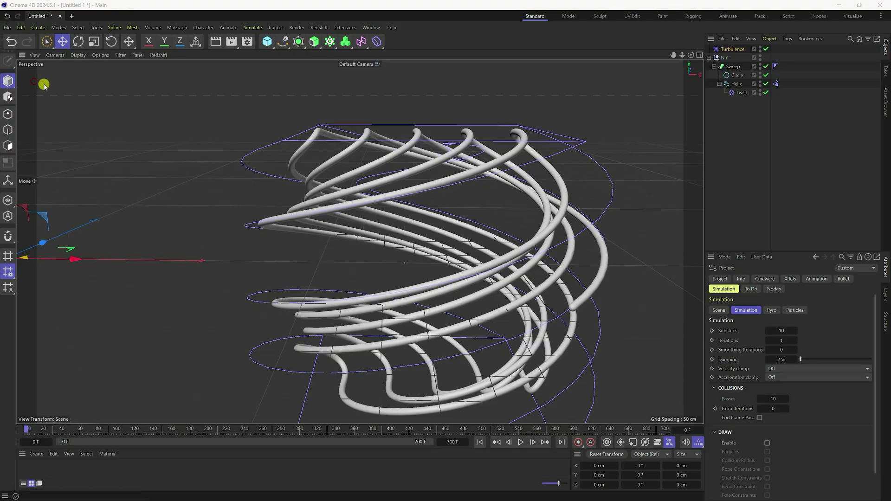
click(100, 96)
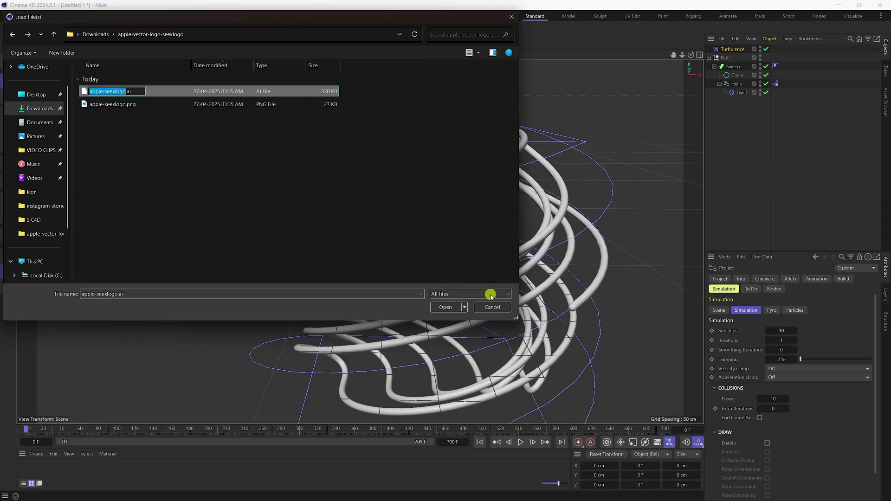
click(181, 204)
click(120, 95)
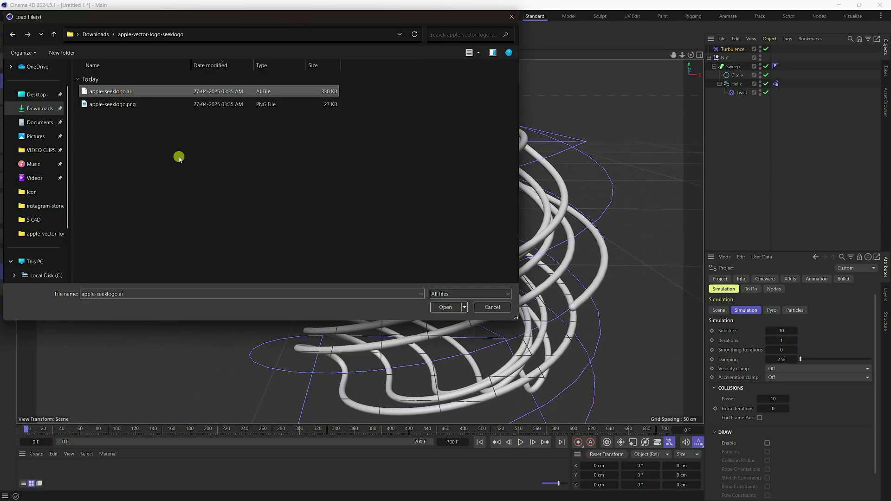
click(445, 307)
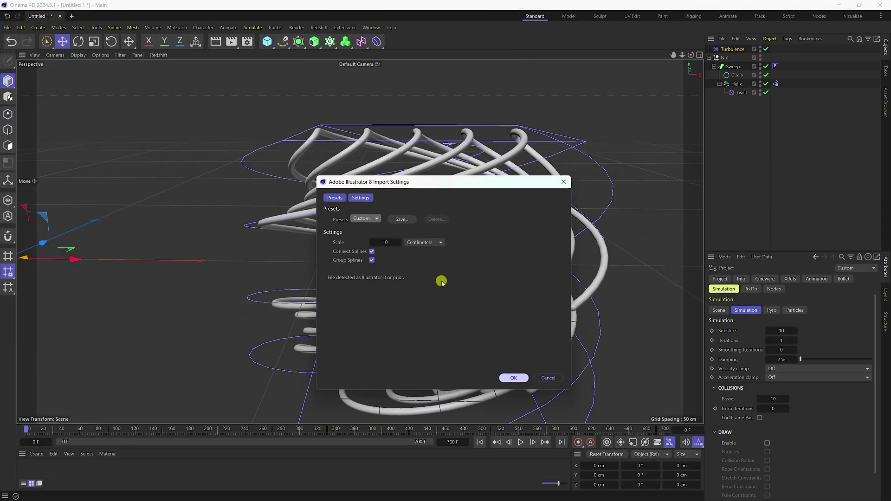
click(513, 378)
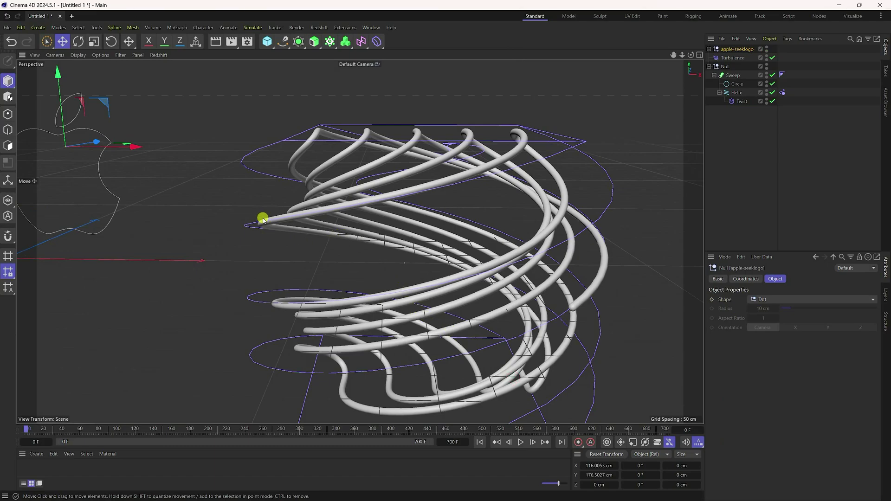
Combine the apple-seeklogo null and its two child paths into a single spline with Connect Objects + Delete.
key(o)
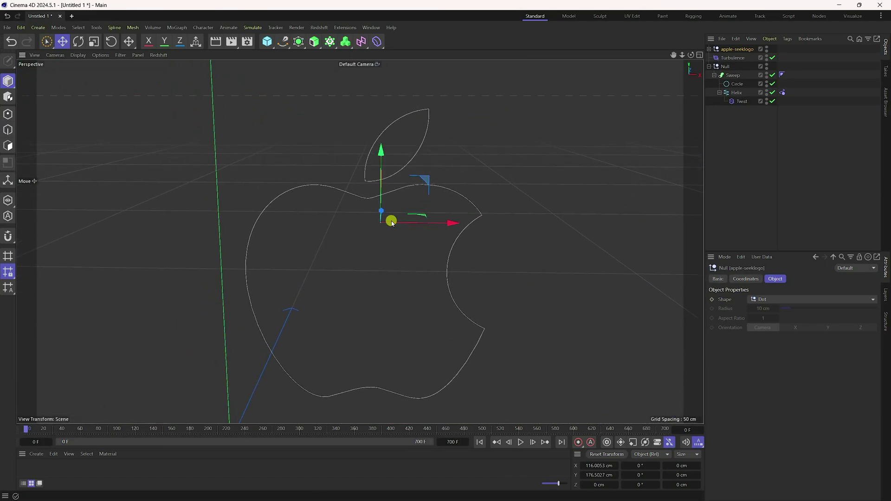
click(710, 49)
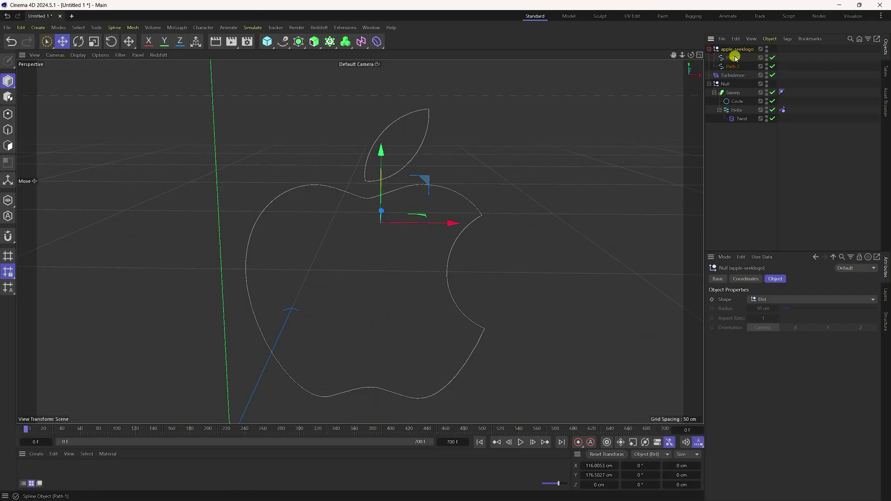
click(732, 58)
click(732, 67)
click(732, 49)
right_click(733, 50)
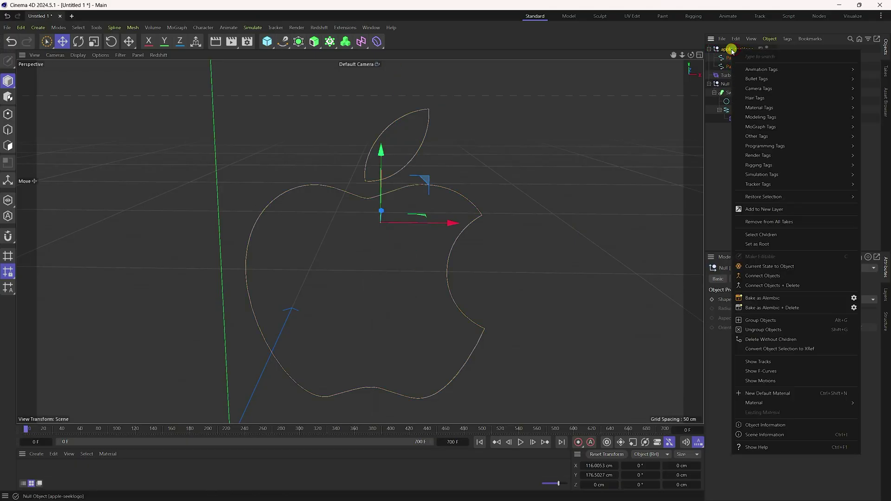
click(759, 234)
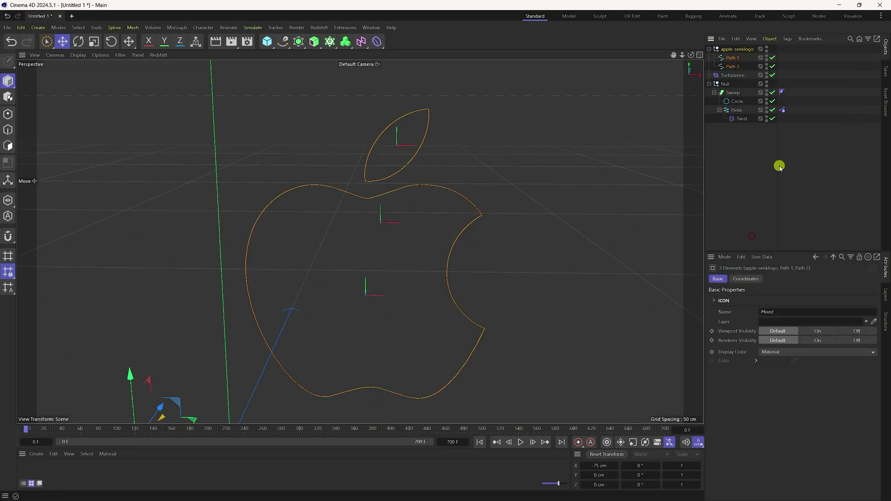
right_click(732, 51)
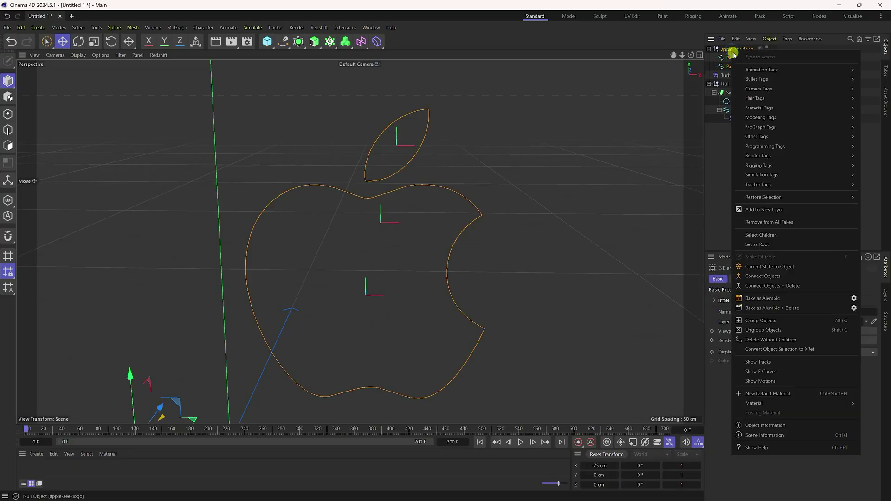
click(762, 286)
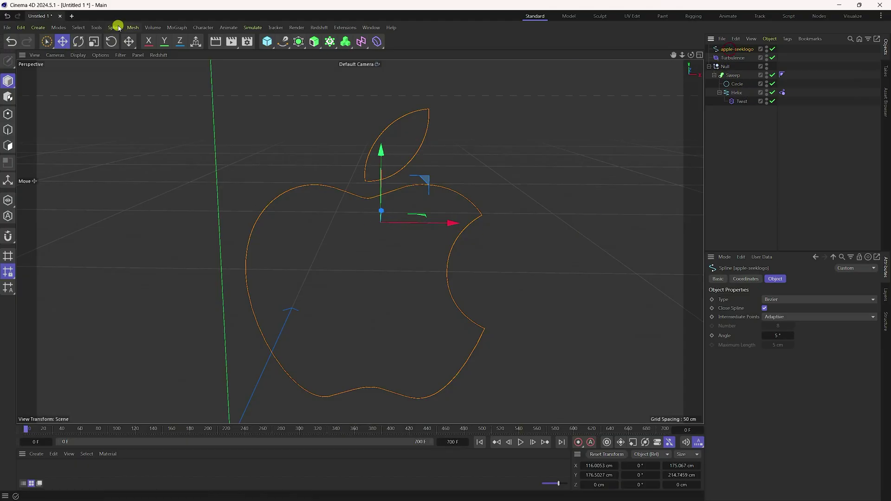
Center the apple-seeklogo spline on its own axis with the Center Object to command.
click(95, 28)
mouse_move(112, 173)
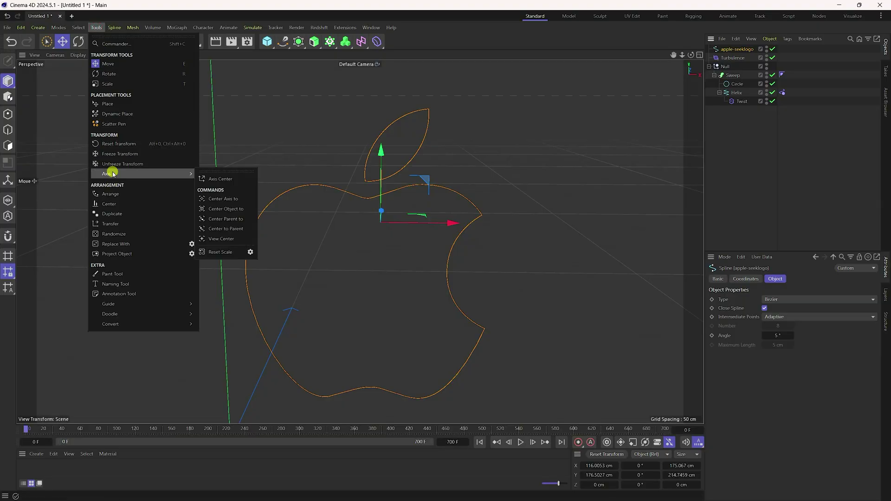
click(224, 209)
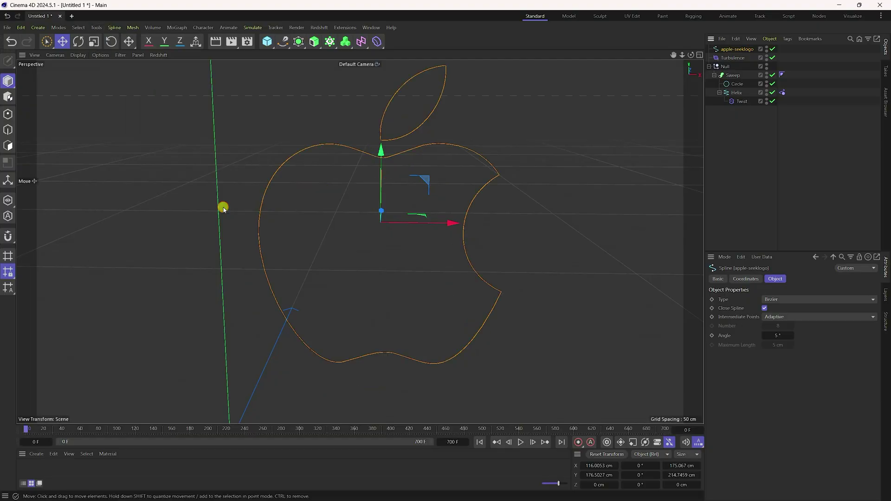
Set the apple-seeklogo spline's X and Y positions to 0 cm, checking it in the front view.
click(742, 279)
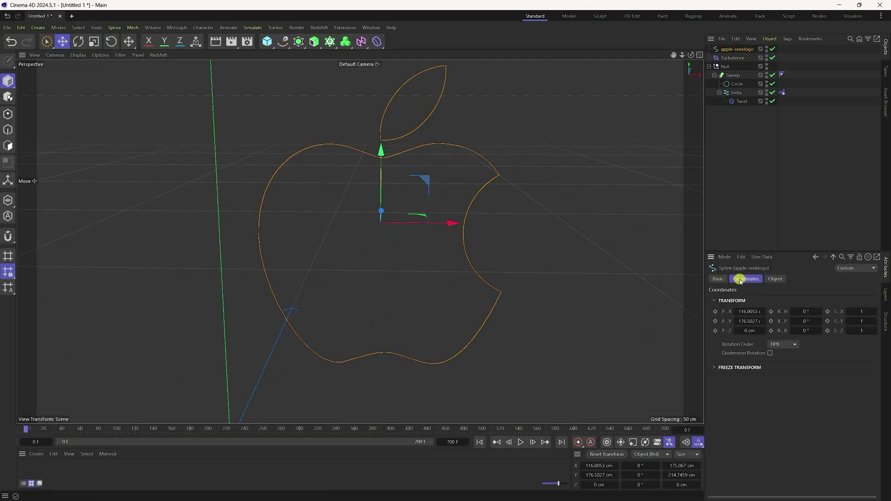
middle_click(539, 268)
middle_click(372, 260)
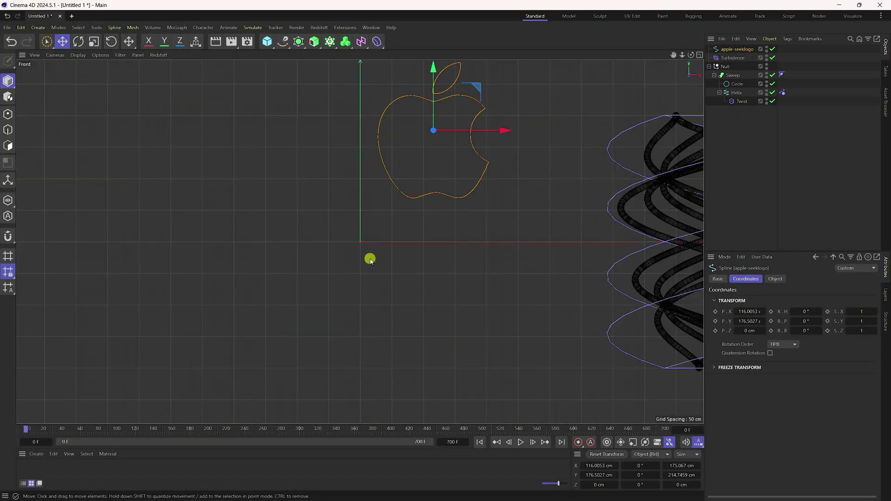
scroll(433, 267, down, 3)
scroll(392, 145, up, 3)
click(745, 312)
text(0)
key(Return)
click(750, 321)
text(0)
key(Return)
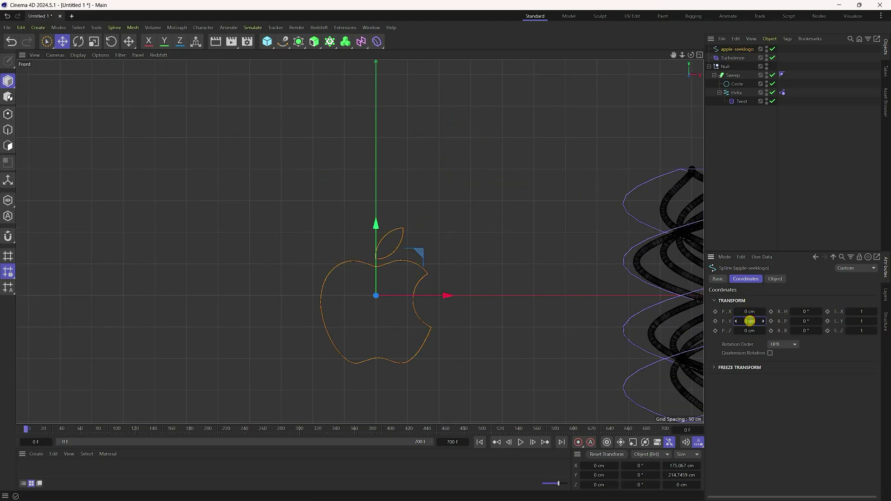
Set the apple-seeklogo spline's scale to 2 on the X, Y and Z axes.
scroll(331, 224, down, 2)
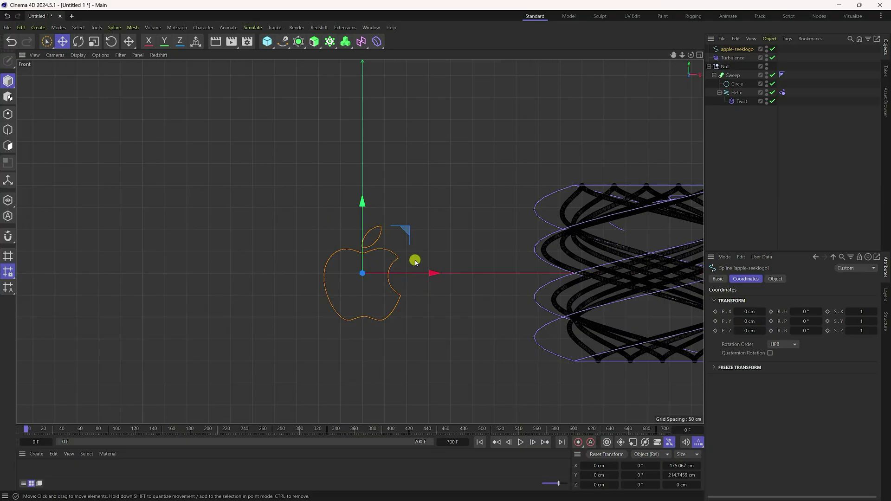
scroll(366, 245, down, 2)
scroll(330, 253, up, 3)
scroll(310, 218, up, 4)
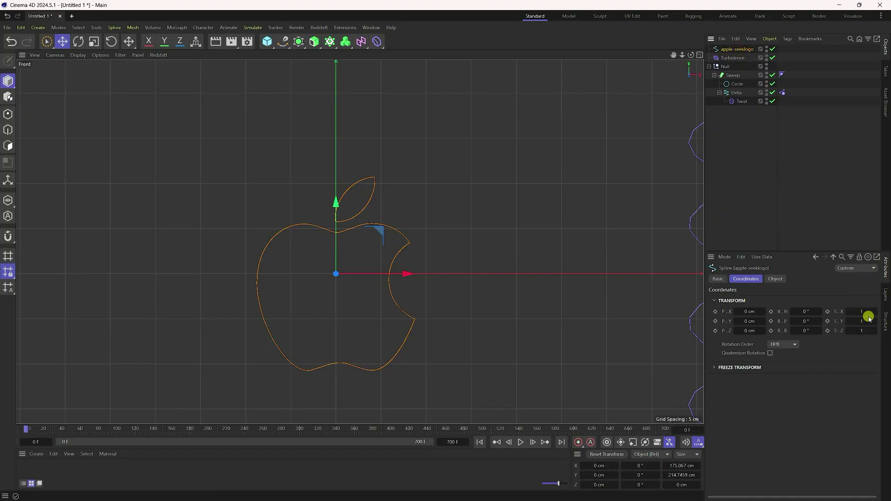
key(Tab)
text(2)
key(Tab)
text(2)
scroll(353, 185, down, 5)
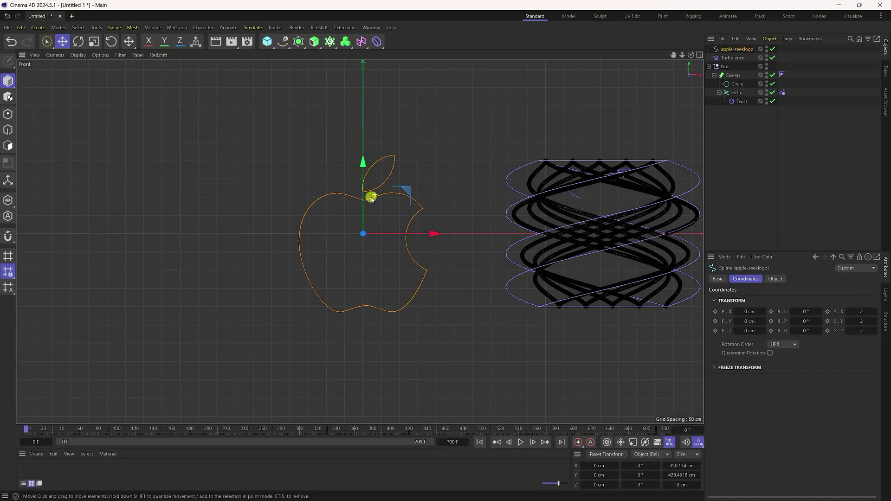
scroll(389, 231, up, 3)
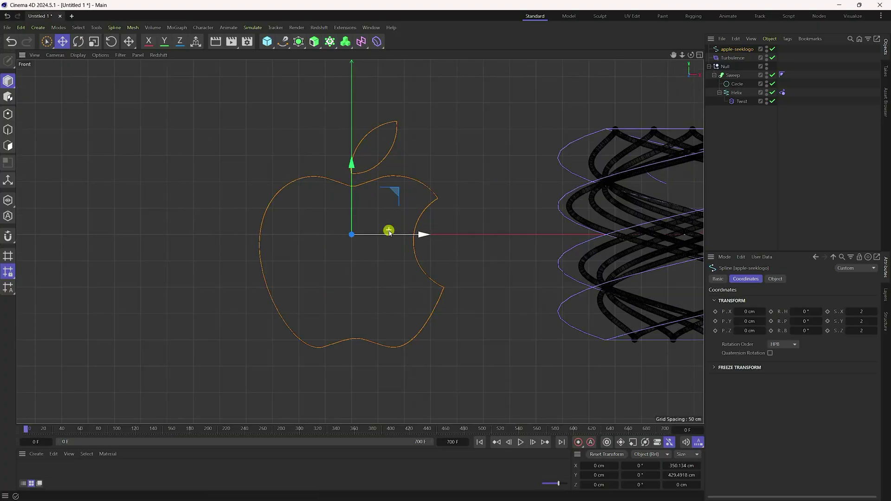
Add an Extrude generator in the perspective view and make the apple-seeklogo spline its child.
middle_click(407, 212)
middle_click(279, 170)
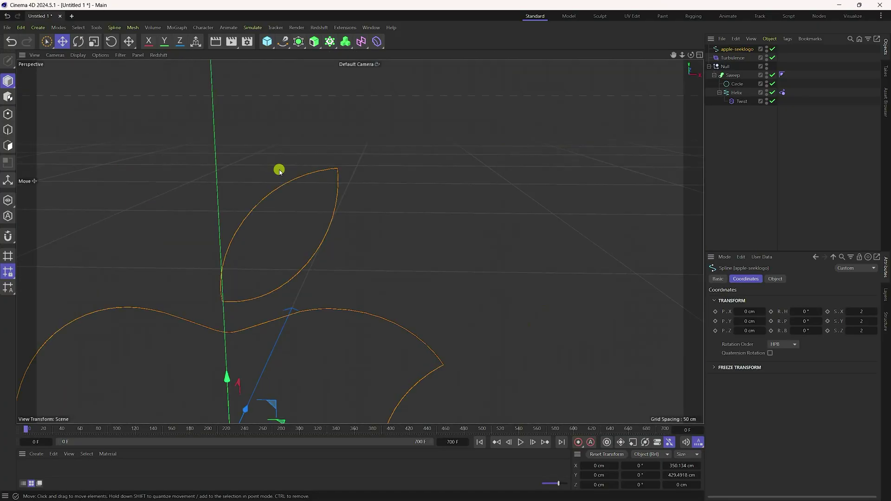
click(314, 41)
click(349, 59)
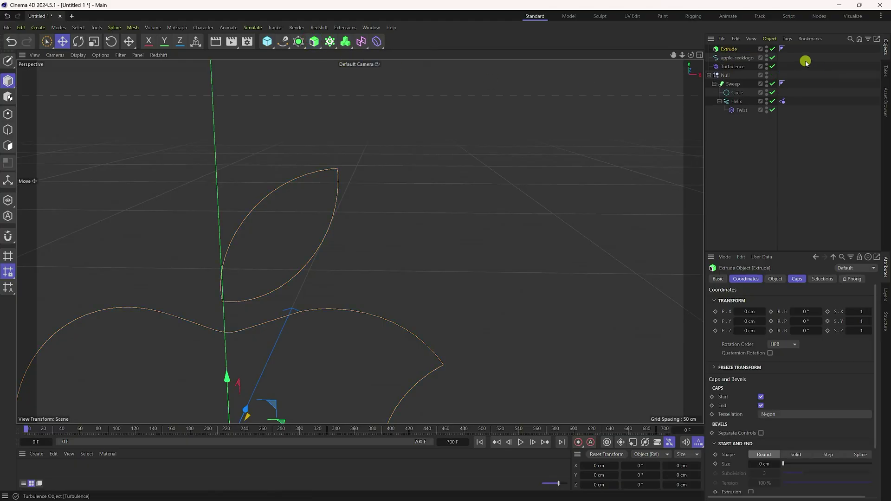
drag(727, 51, 726, 52)
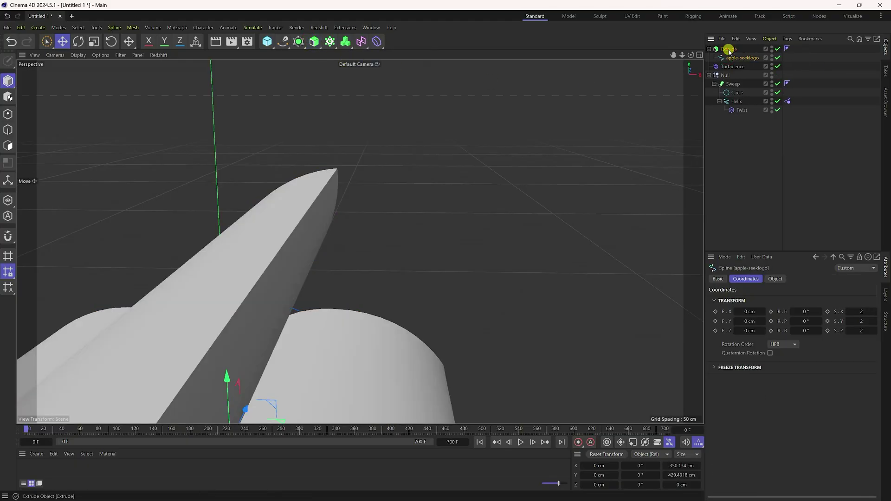
Set the Extrude object's offset to 250 cm, checking its depth in the top view.
middle_click(338, 243)
middle_click(478, 167)
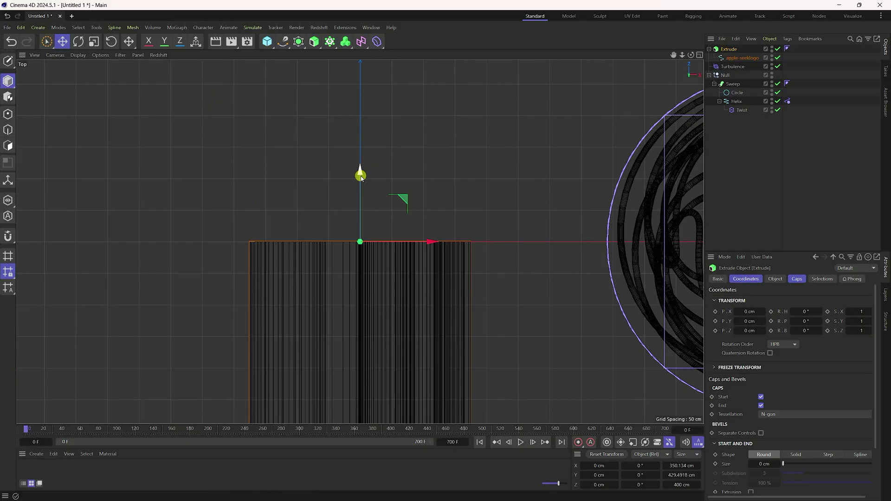
scroll(370, 189, down, 4)
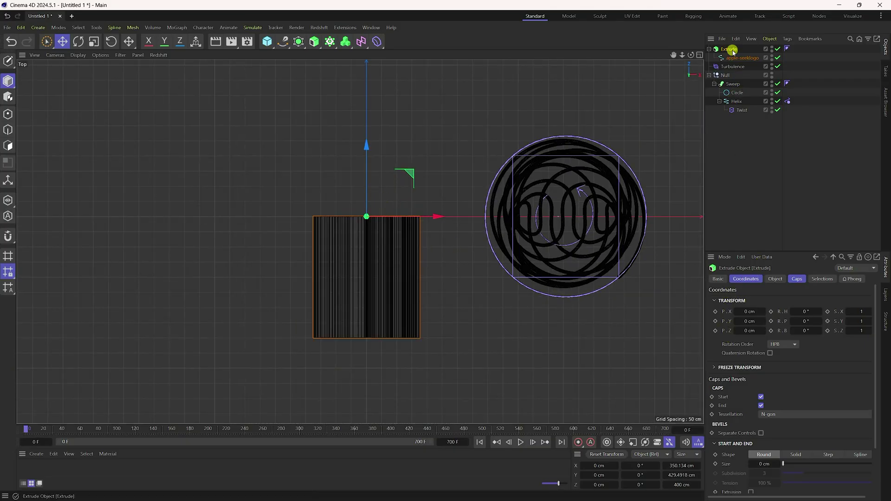
click(776, 279)
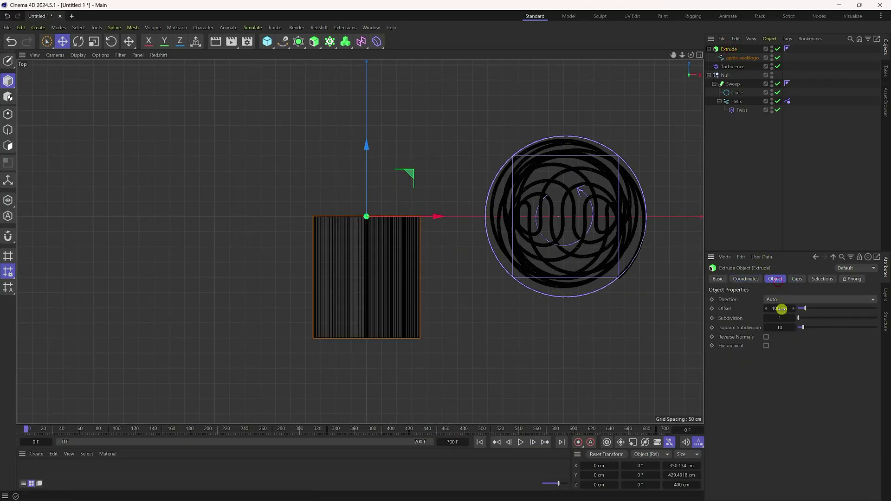
drag(780, 308, 783, 309)
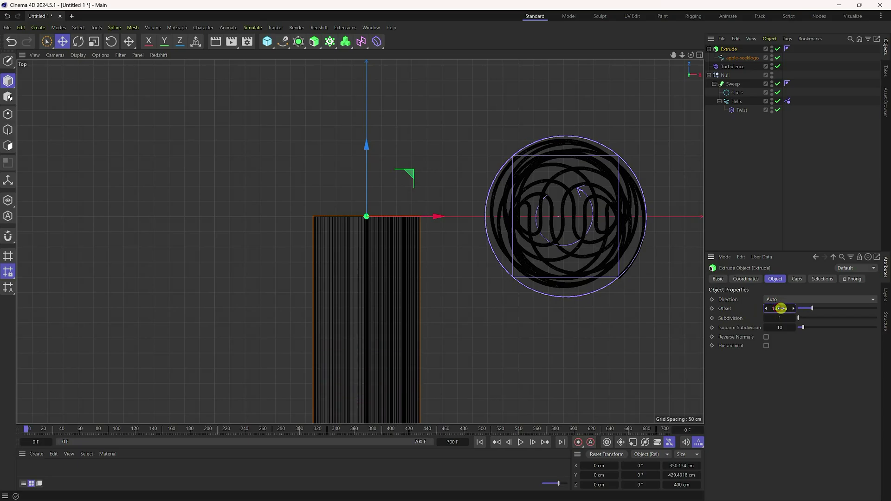
scroll(412, 193, down, 3)
click(780, 308)
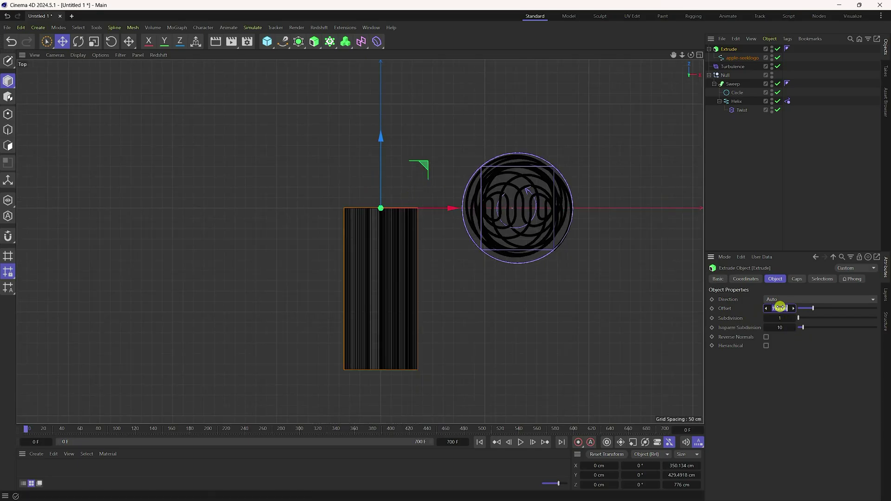
text(350)
key(Return)
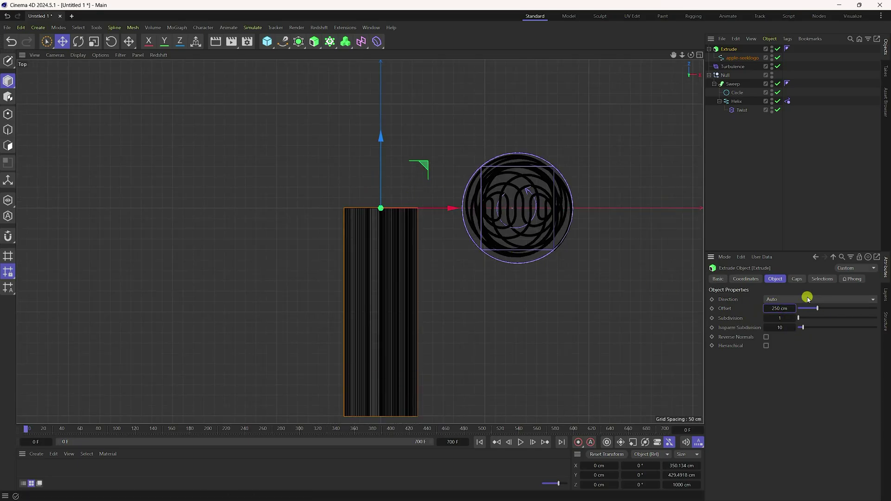
Move the Extrude along the Z axis to a Z position of 500 cm.
click(744, 279)
drag(753, 313, 748, 312)
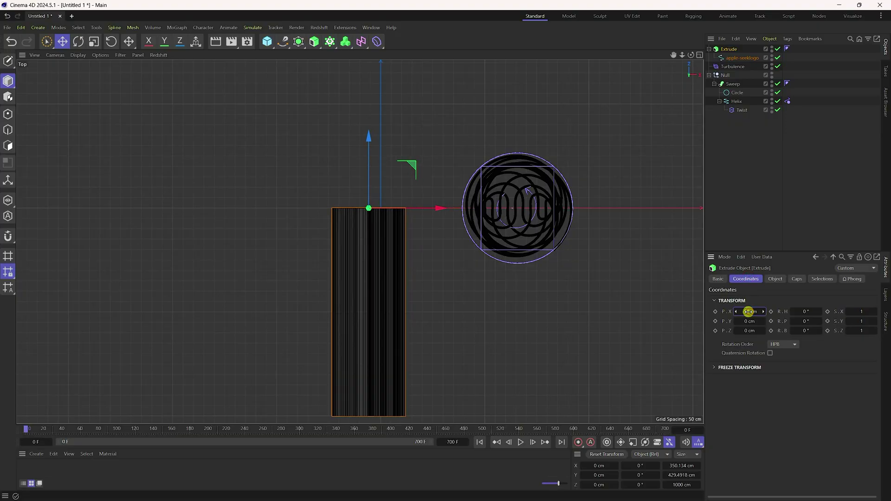
key(ctrl+z)
drag(379, 145, 371, 58)
drag(446, 251, 378, 143)
click(748, 329)
key(Return)
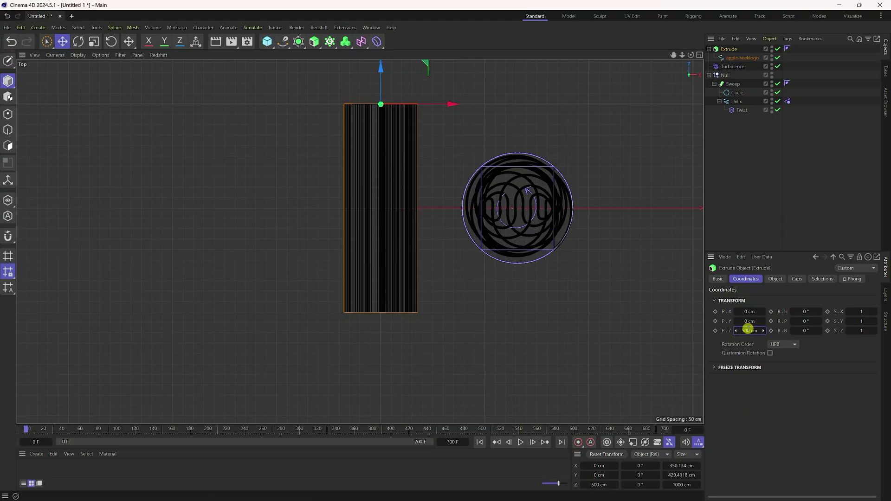
Frame the logo from the front in the perspective view and switch the renderer from Redshift to Standard.
middle_click(479, 270)
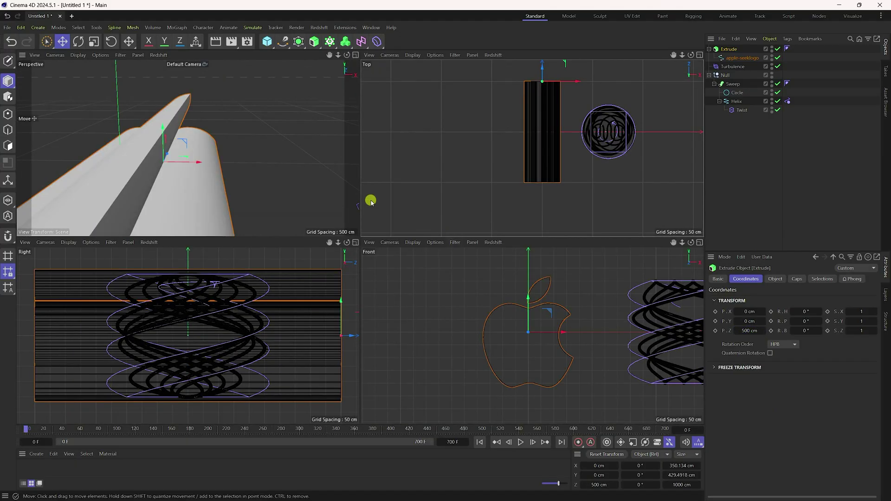
middle_click(293, 173)
alt+drag(430, 143, 323, 149)
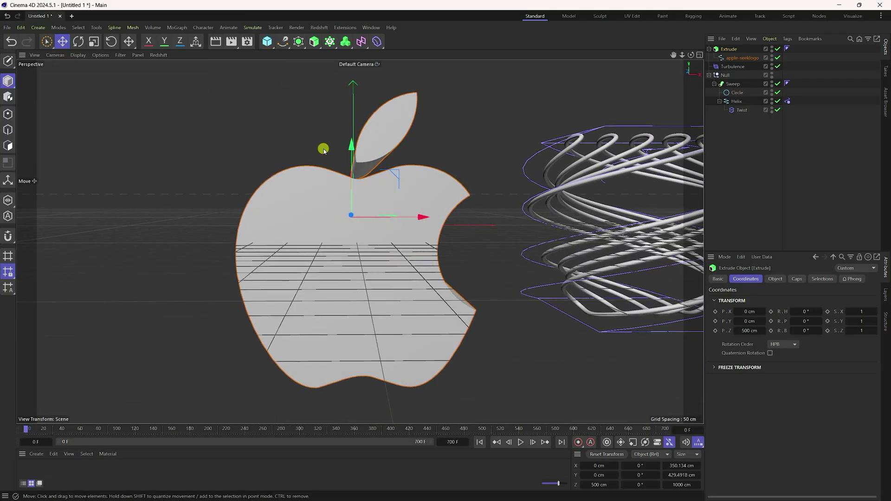
click(246, 41)
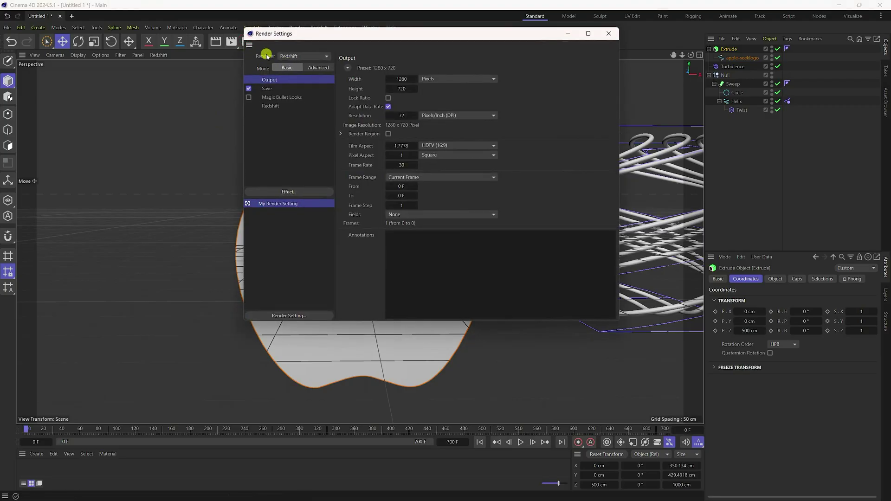
click(281, 57)
click(296, 77)
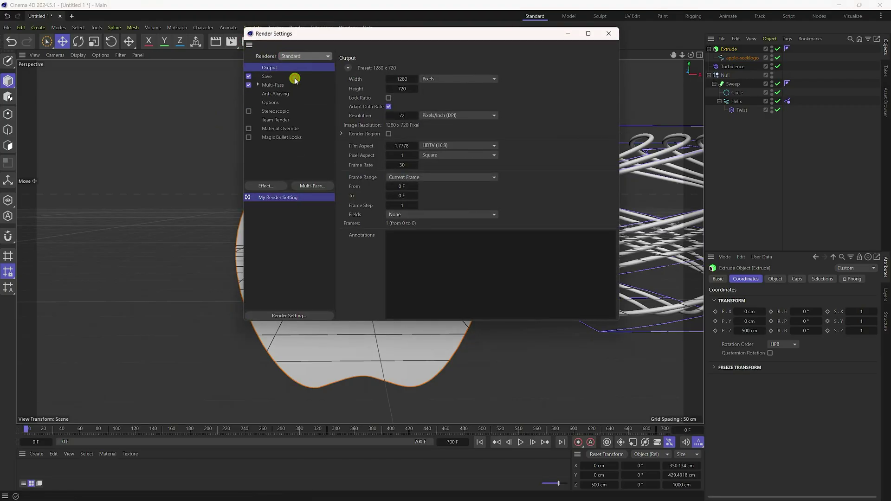
click(608, 33)
Add a Camera object to the scene and look through it.
click(410, 42)
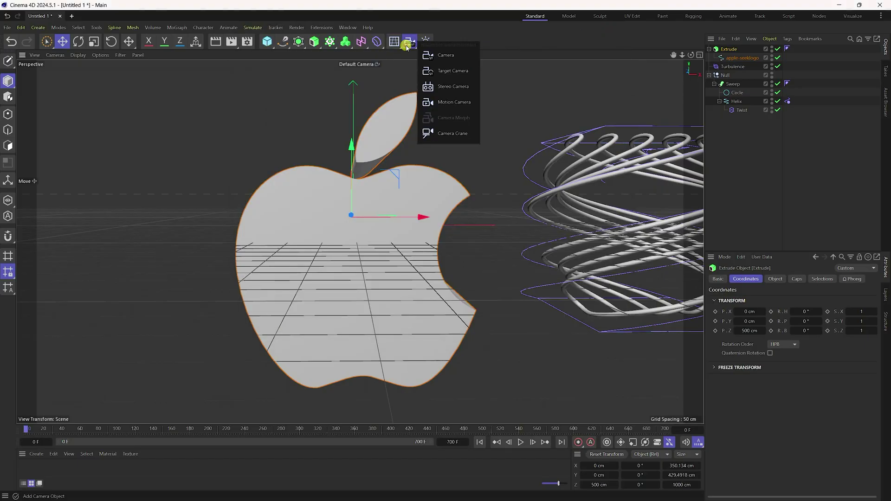
click(443, 57)
click(776, 48)
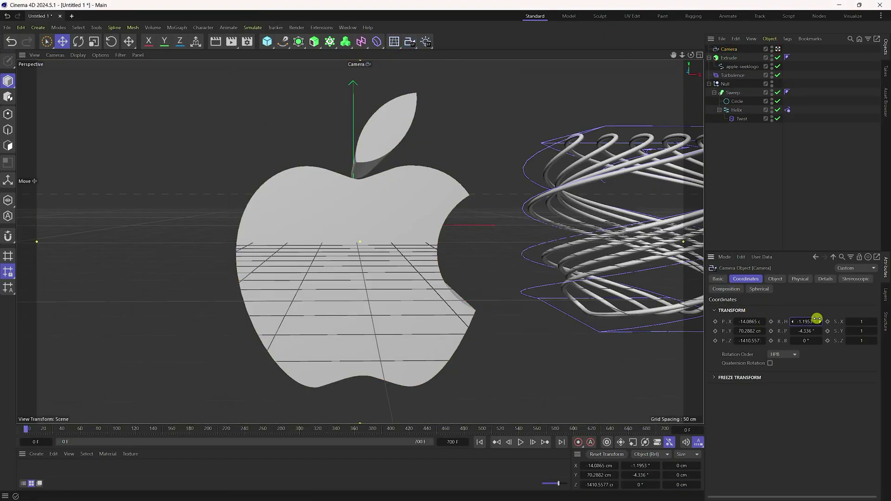
Set the camera's heading and pitch rotation to 0°.
text(0)
key(Tab)
text(0)
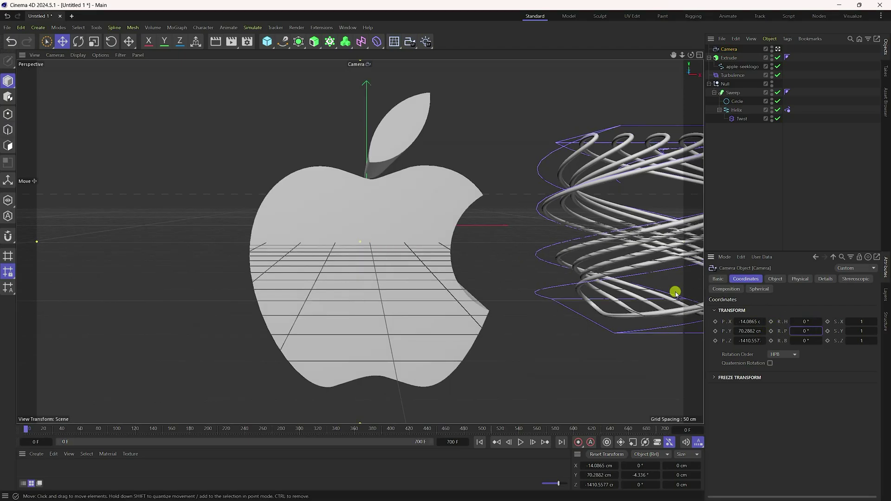
key(Return)
Position the camera at X 0 cm, Y 0 cm and Z -1000 cm.
click(751, 322)
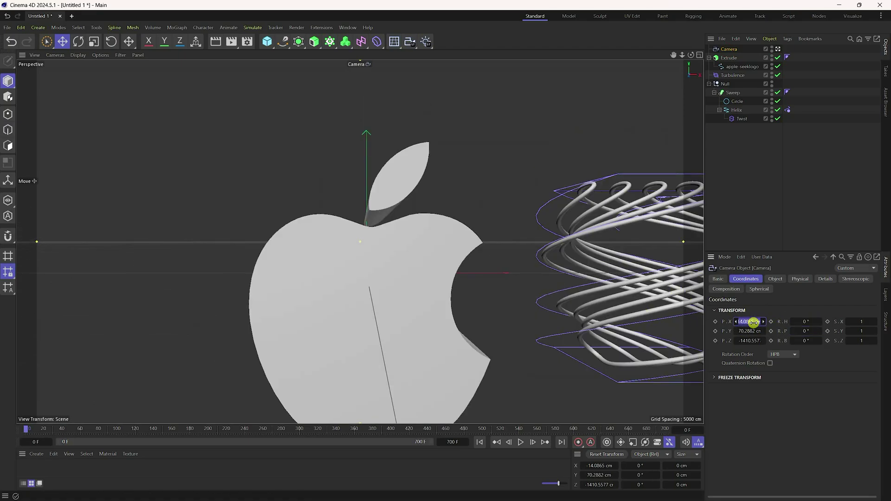
text(0)
key(Tab)
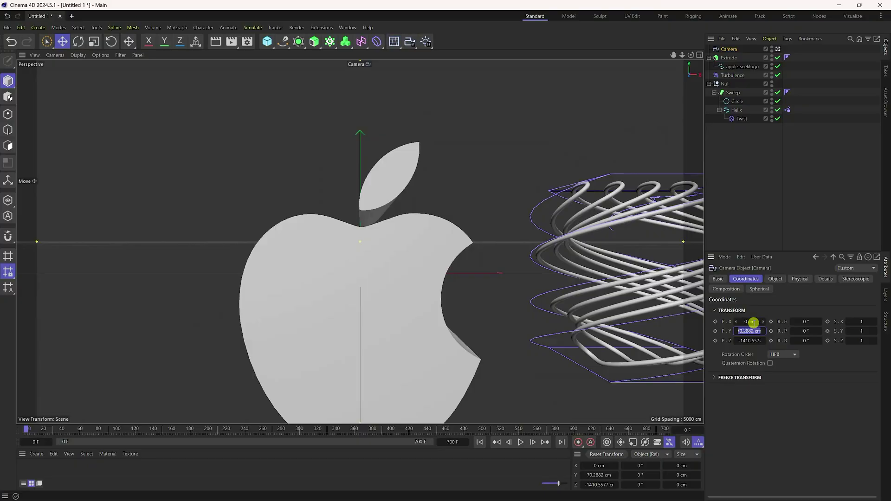
text(0)
key(Return)
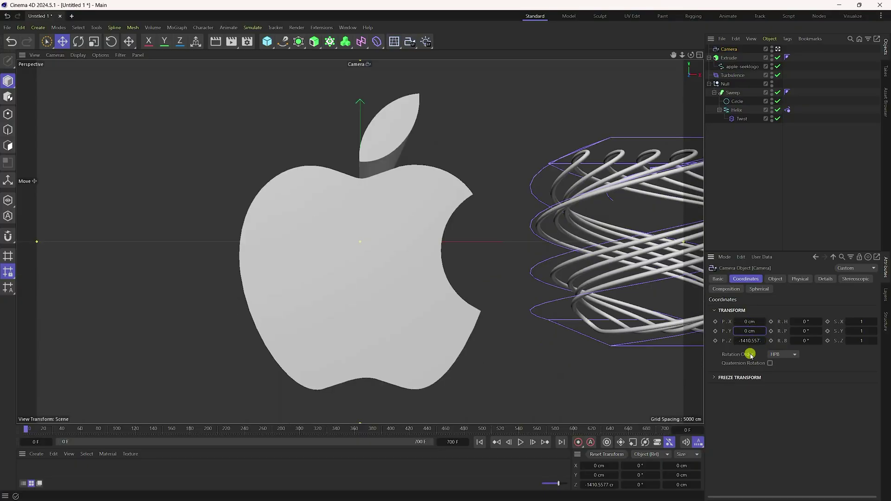
drag(750, 341, 752, 341)
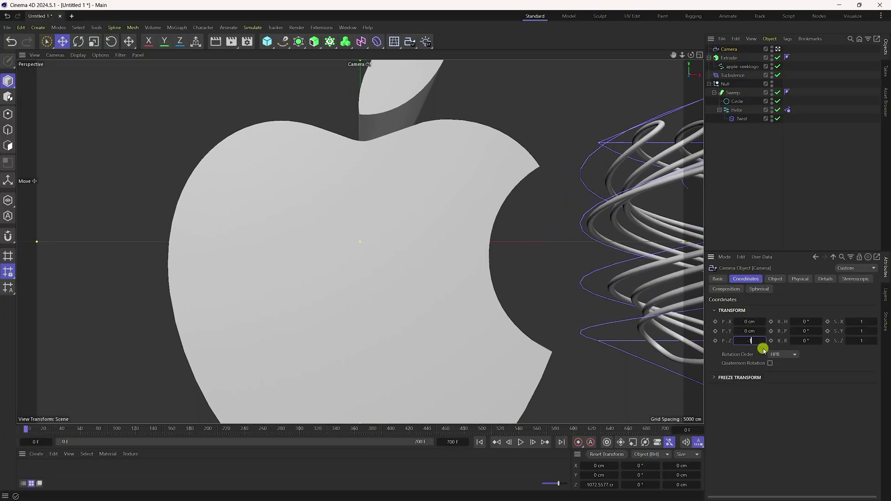
key(Return)
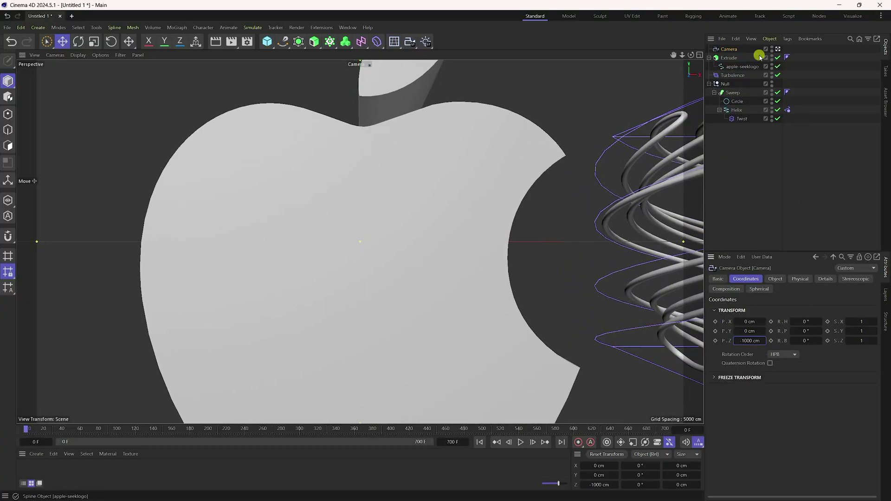
Lock the camera with a Protection tag and return to the default camera view.
right_click(727, 49)
mouse_move(759, 142)
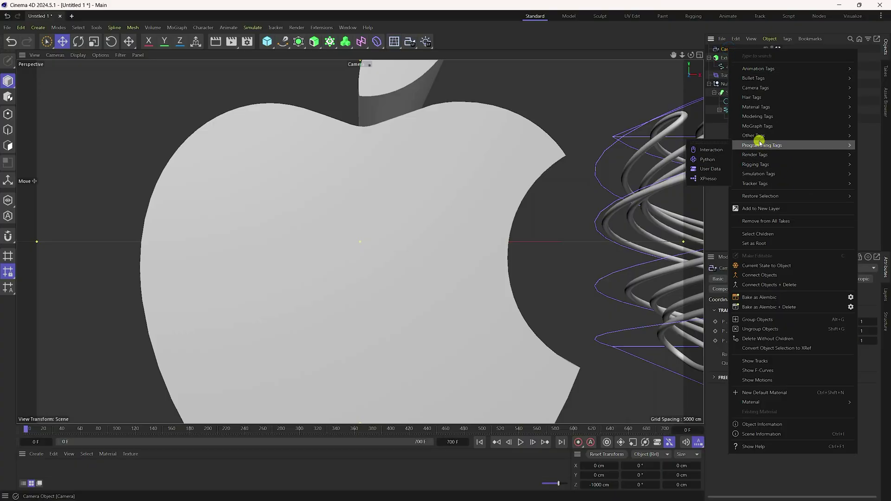
mouse_move(760, 165)
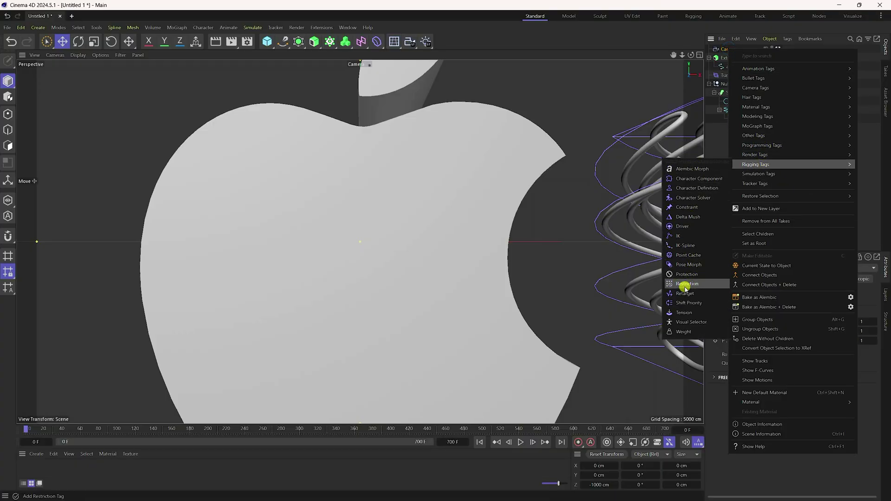
click(682, 275)
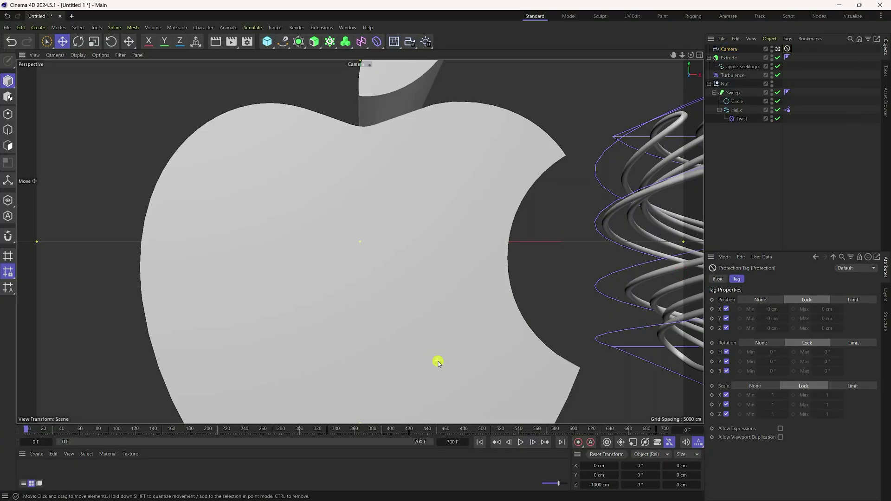
click(778, 49)
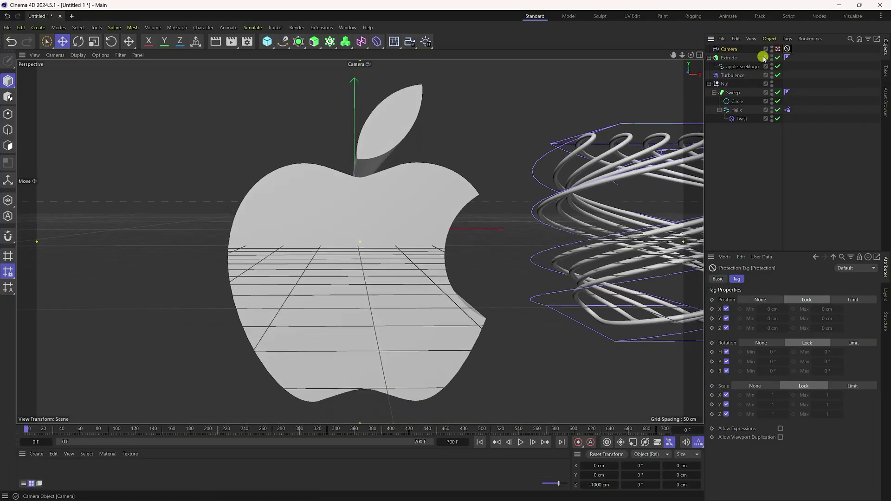
Add a Collider simulation tag to the Extrude object of the apple logo.
alt+drag(488, 274, 398, 297)
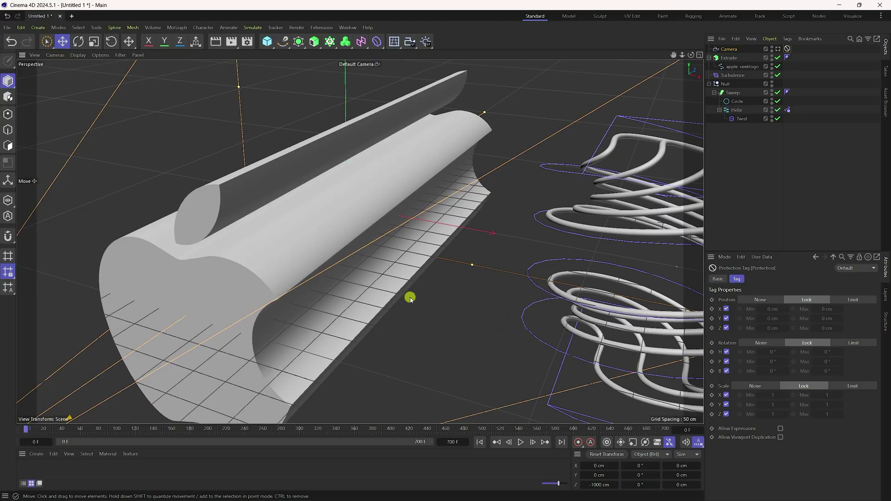
click(378, 165)
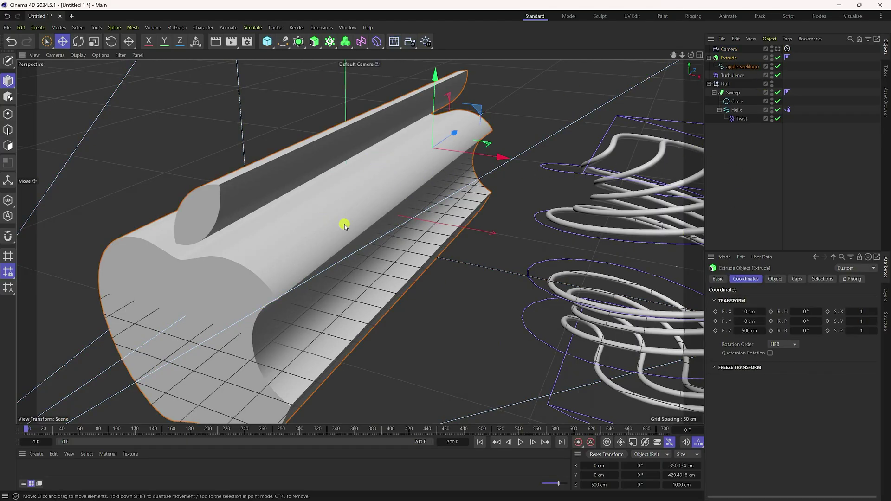
right_click(727, 56)
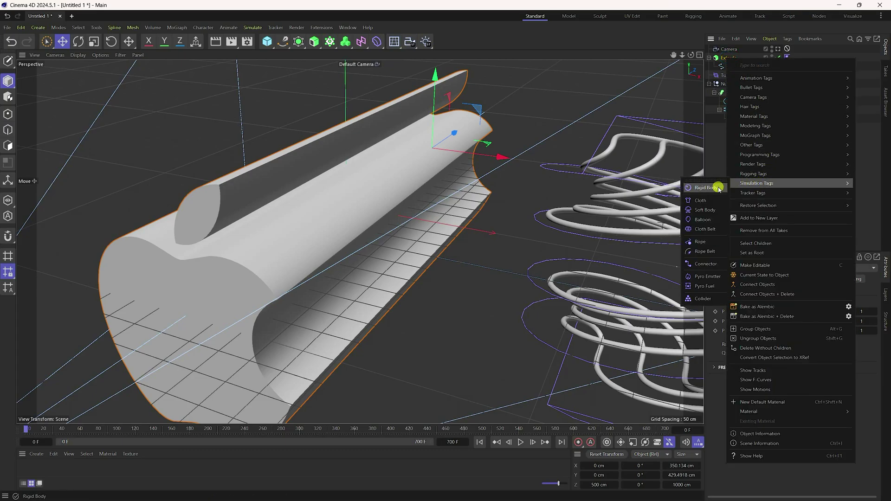
click(702, 299)
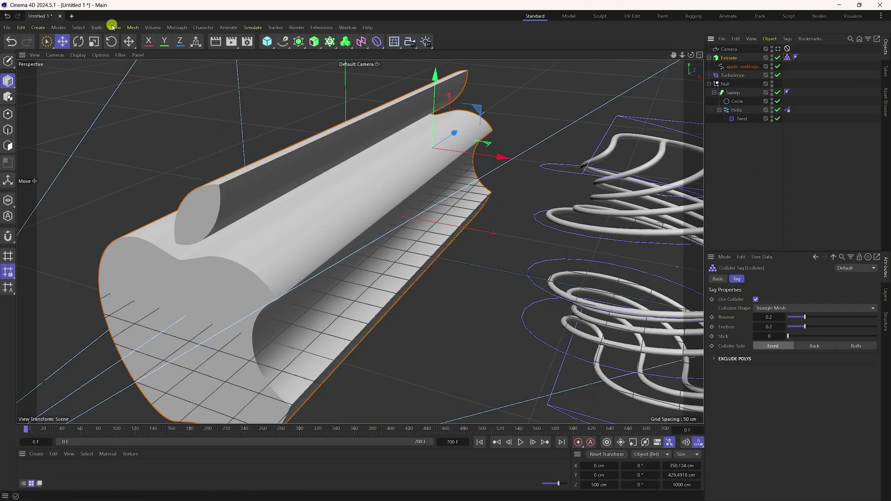
Add an Attractor force to the scene with strength 3000 and its mode set to Force.
click(742, 131)
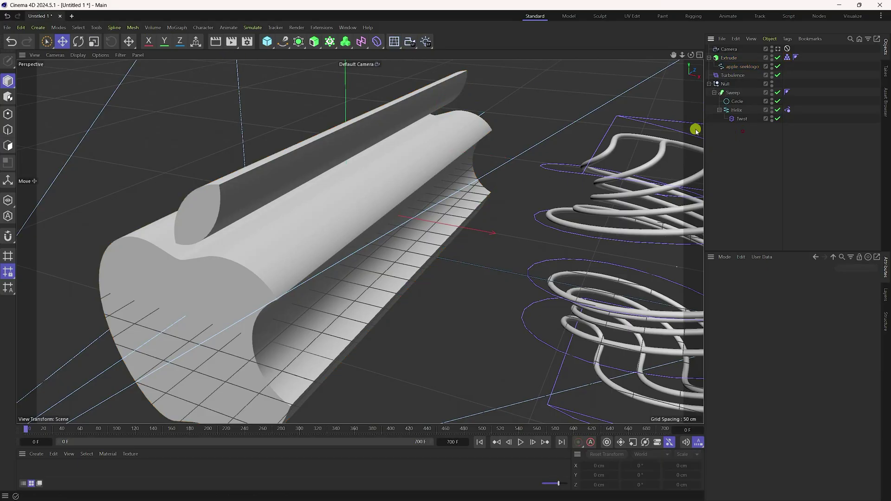
click(267, 29)
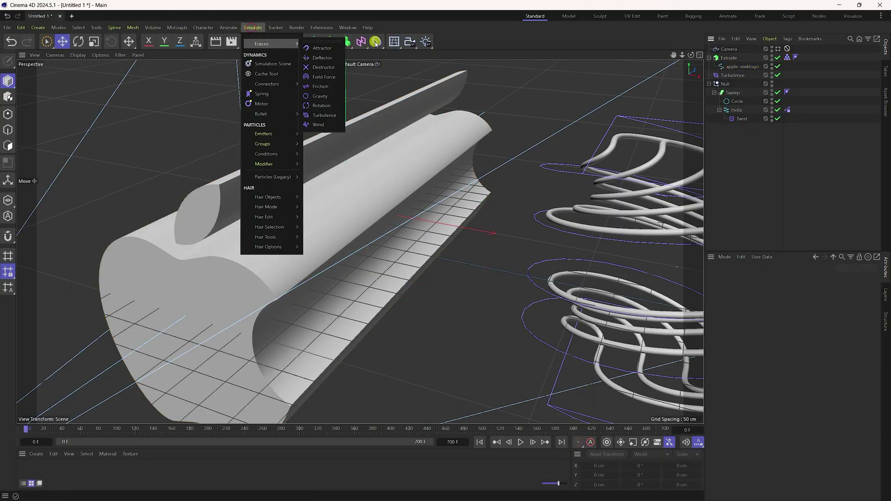
click(321, 48)
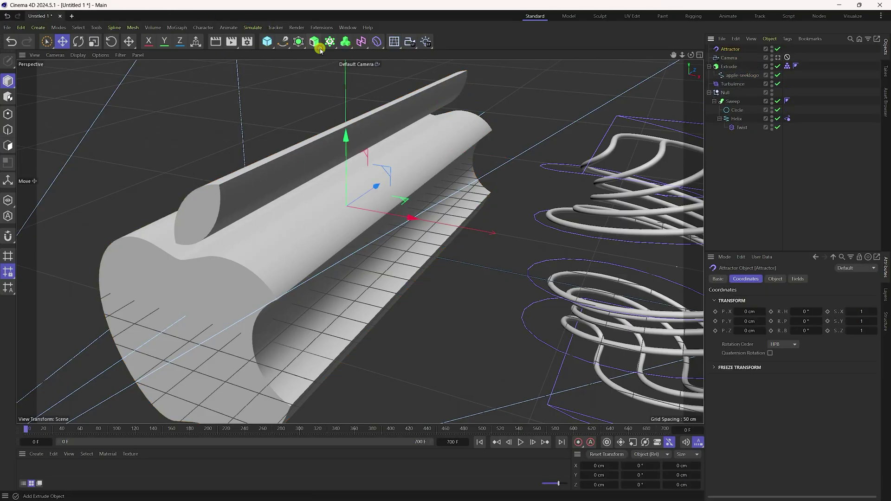
click(777, 280)
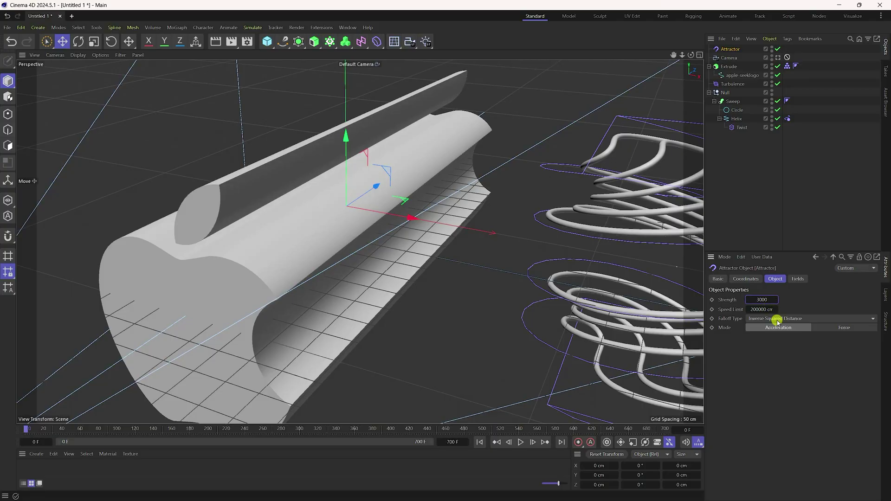
click(842, 328)
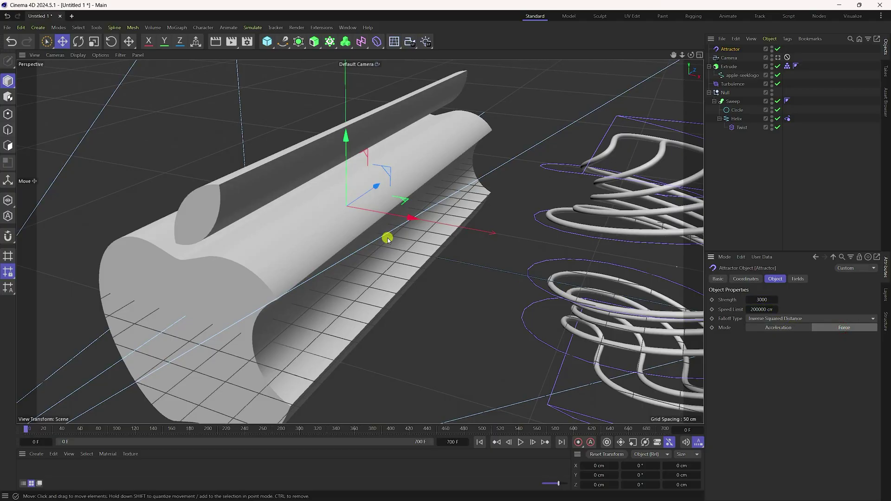
Hide the Extrude object in the viewport, play the simulation through the scene camera and rewind to frame 0.
click(772, 64)
click(778, 58)
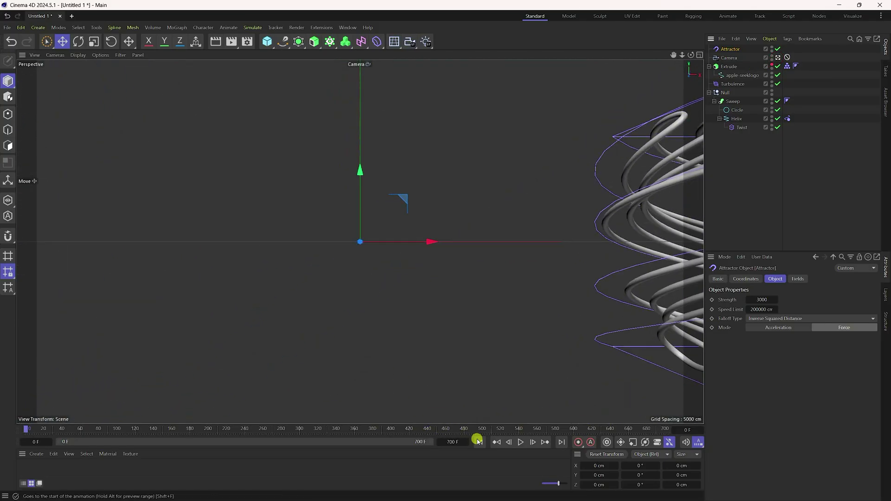
click(520, 443)
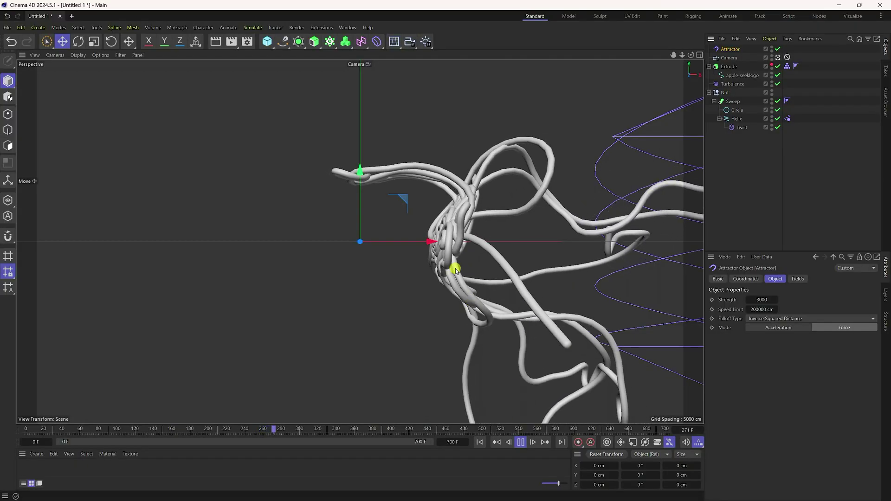
click(520, 442)
click(480, 442)
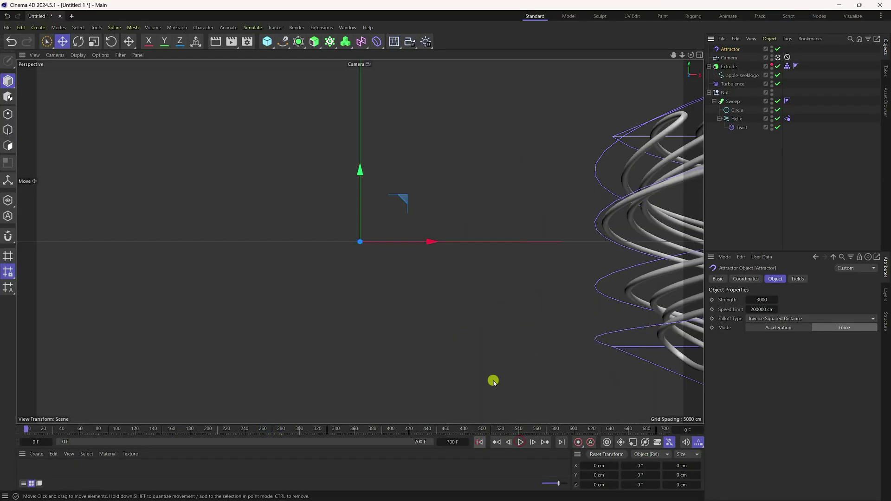
Duplicate the Null holding the rope in the front view and move the copy along X to about -656 cm.
click(725, 93)
middle_click(575, 185)
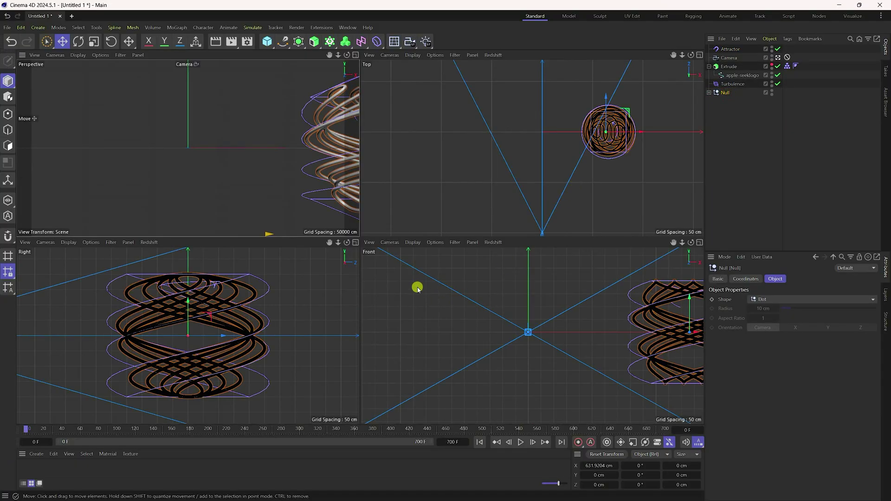
middle_click(401, 277)
scroll(415, 259, down, 2)
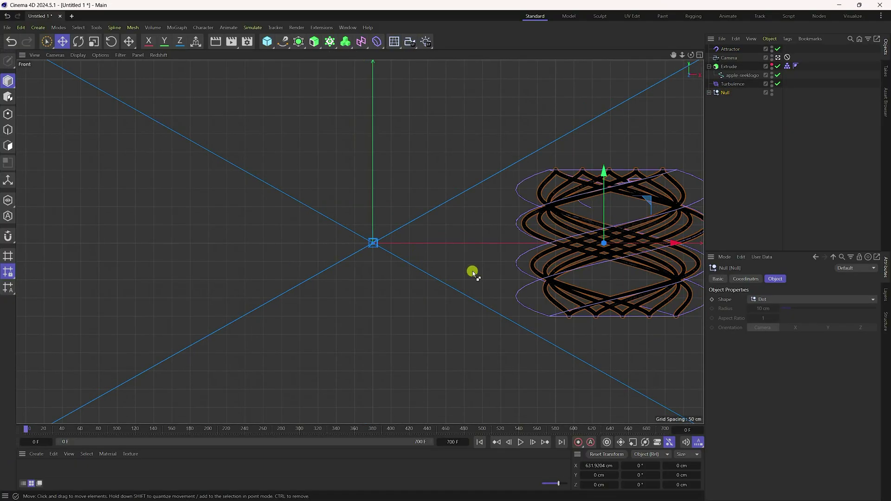
key(ctrl+c)
key(ctrl+v)
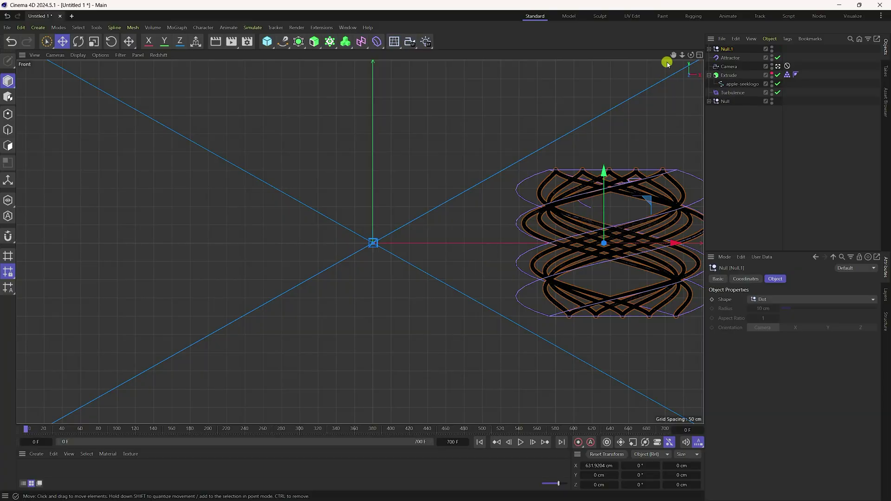
drag(669, 243, 204, 250)
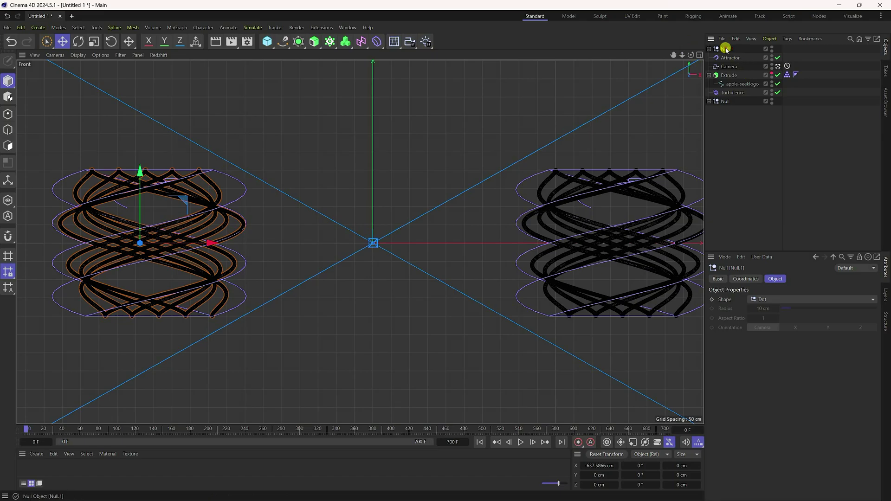
scroll(424, 278, down, 3)
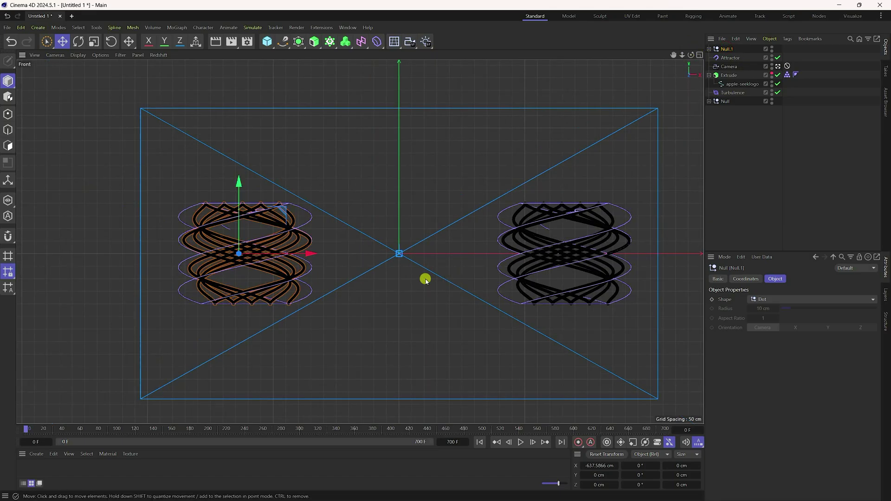
drag(292, 252, 297, 256)
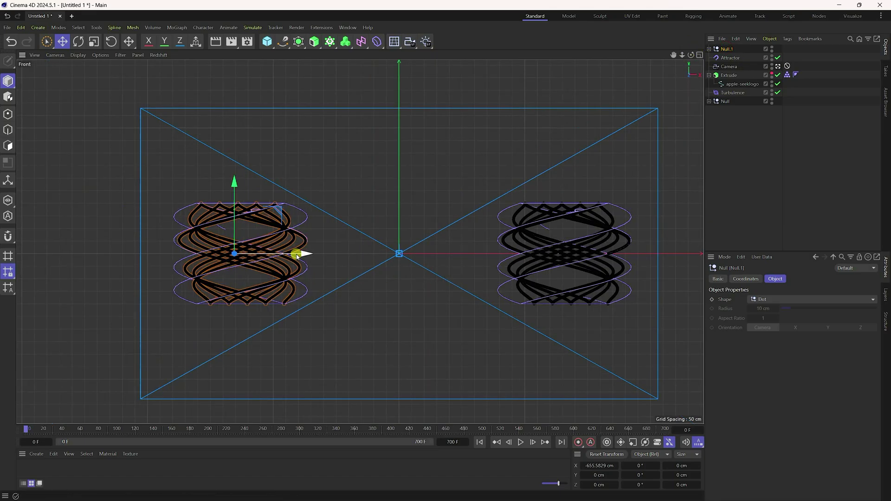
Place two more copies of the rope null at about X -40 cm, one at about Y 559 cm and one at about Y -607 cm.
key(ctrl+c)
key(ctrl+v)
drag(233, 189, 234, 58)
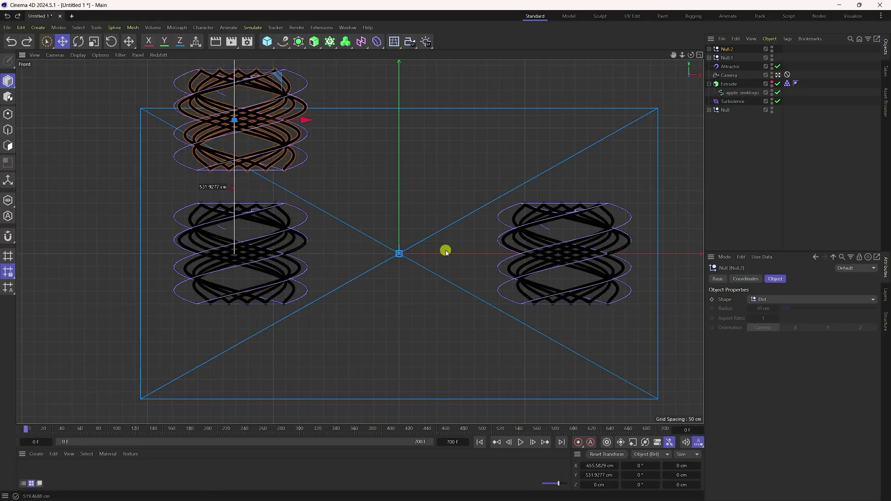
scroll(256, 201, down, 2)
drag(305, 146, 410, 147)
drag(346, 82, 347, 75)
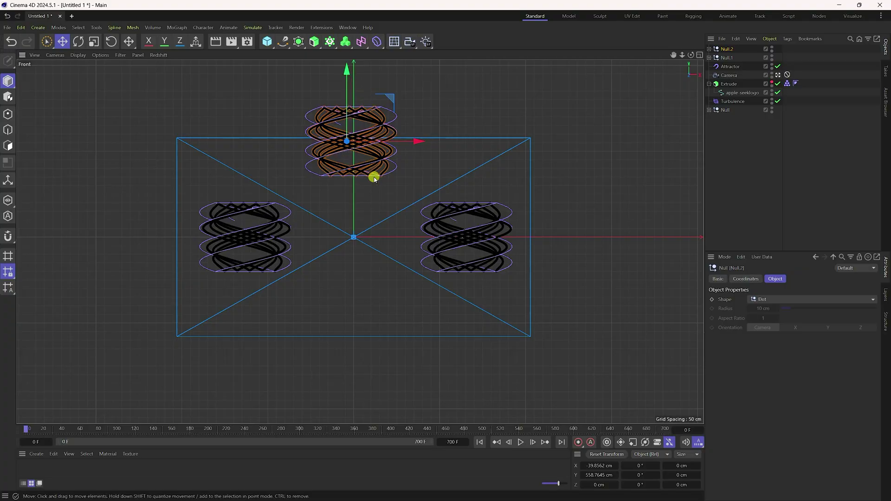
ctrl+drag(348, 76, 355, 277)
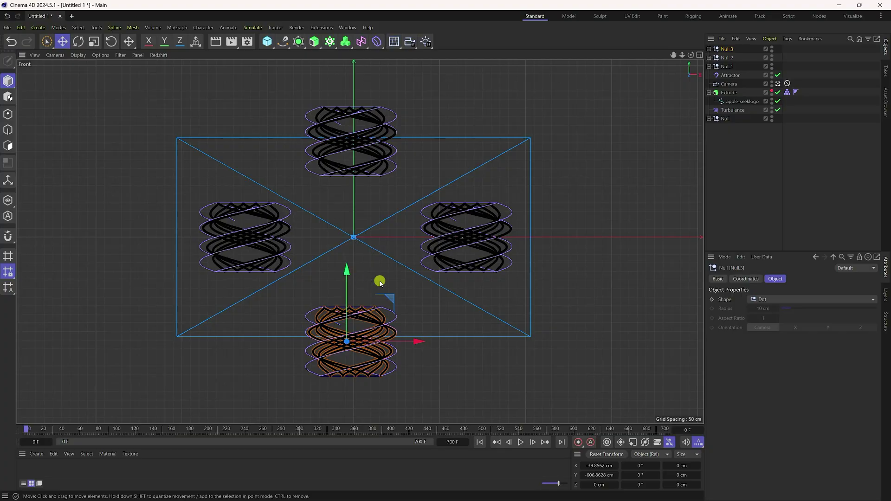
scroll(382, 219, up, 3)
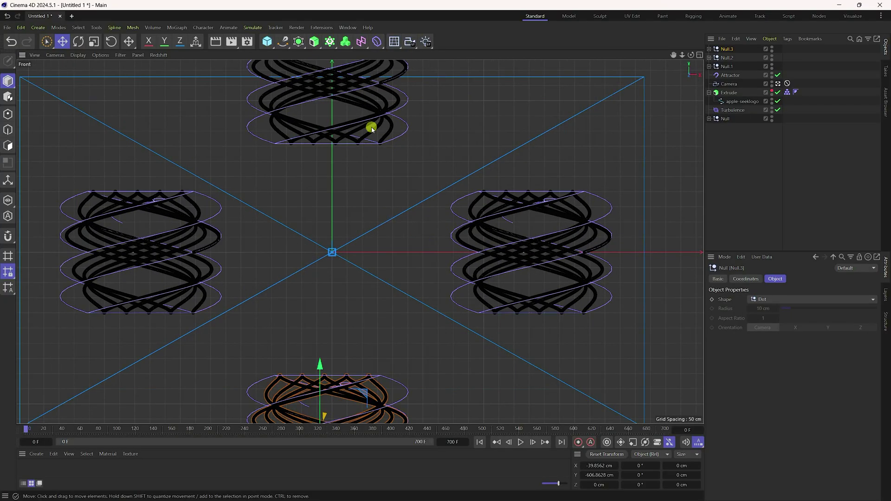
Preview the four-rope simulation through the scene camera, rewind it, and set the Attractor's strength to 2000.
middle_click(382, 227)
middle_click(224, 167)
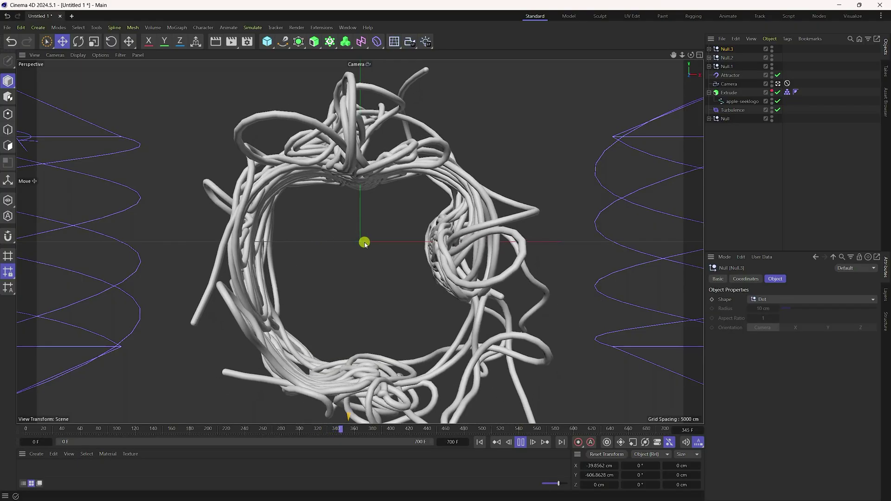
click(520, 442)
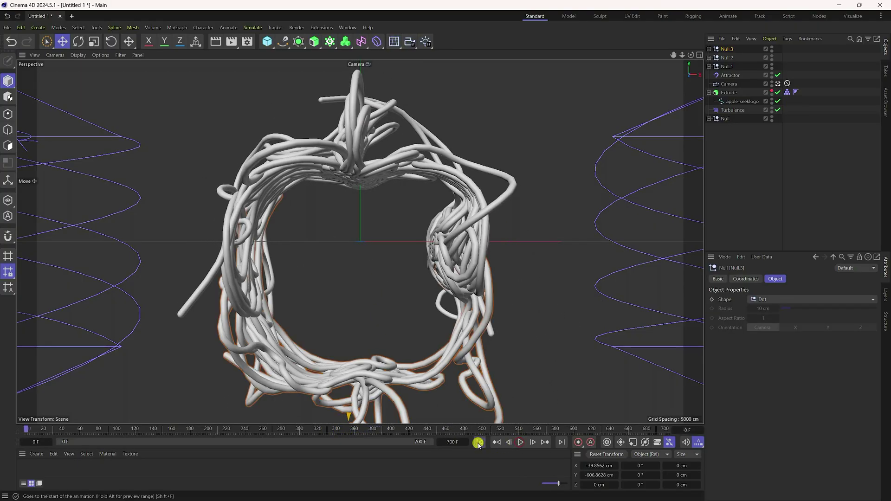
click(478, 442)
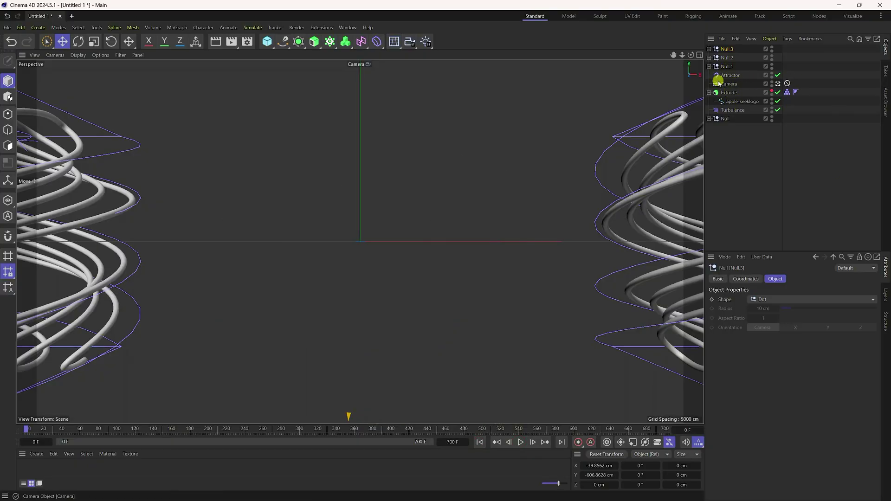
click(724, 76)
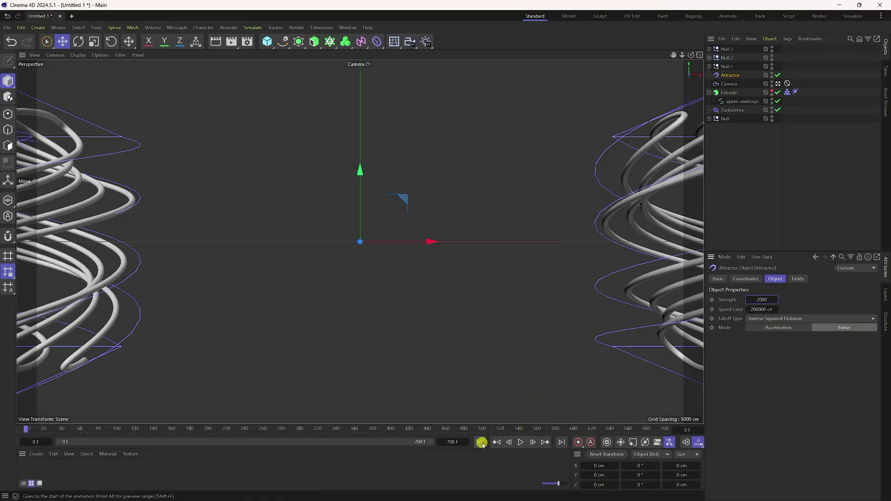
Set the animation end to 550 F, cache the simulation from the original Helix's Rope tag with Cache Object, and rewind to frame 0.
click(709, 119)
click(787, 145)
click(795, 279)
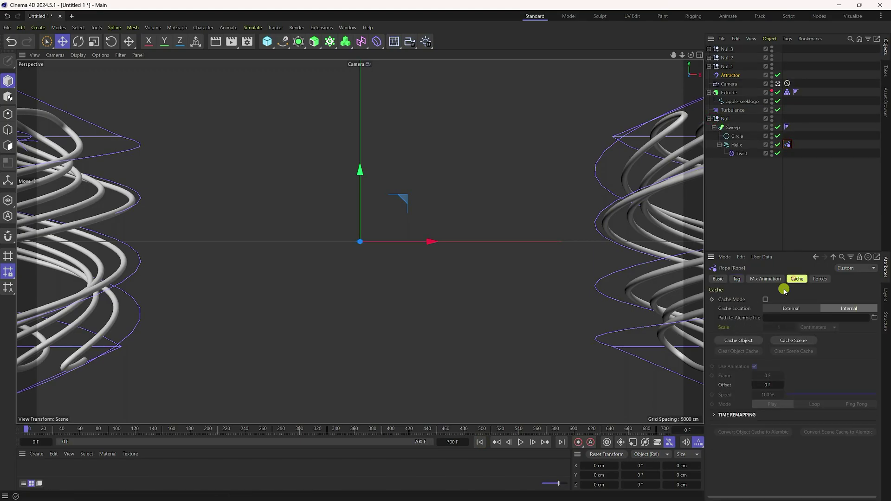
click(728, 341)
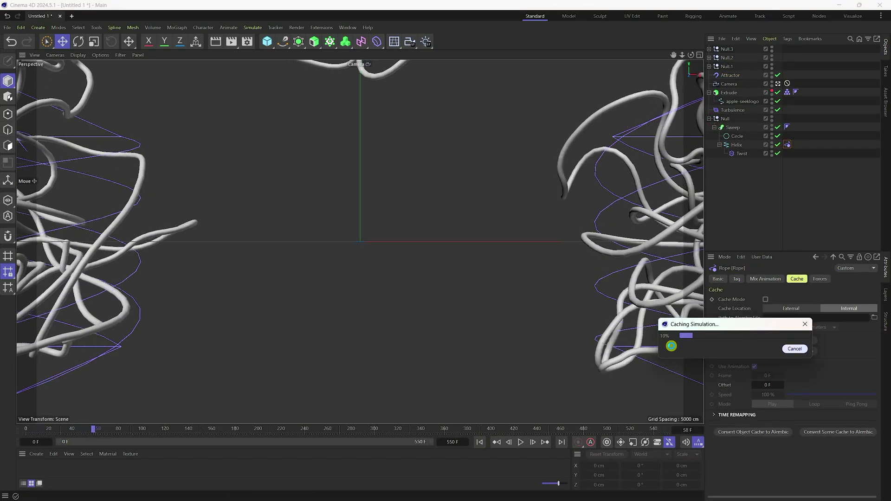
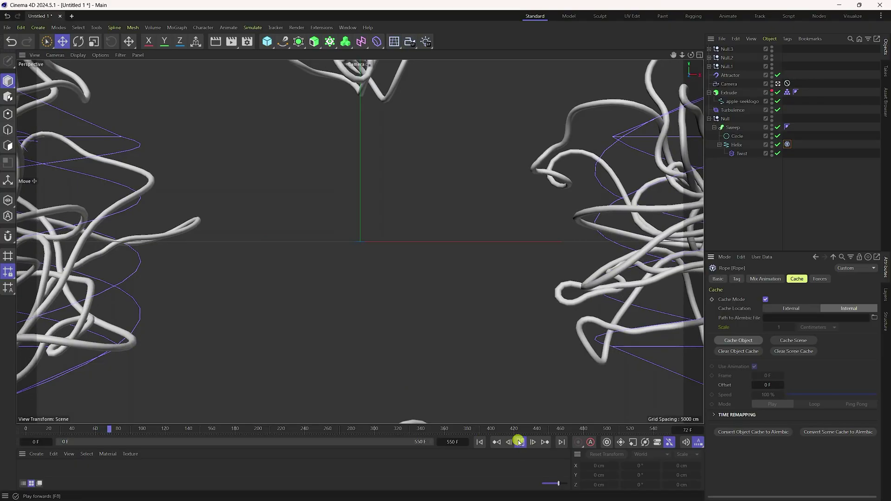
click(479, 442)
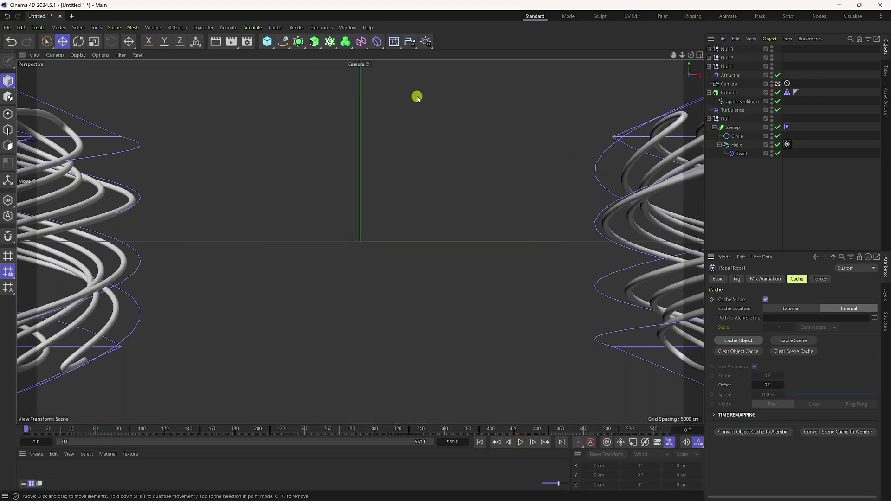
Add a Subdivision Surface inside the original Null and make the Sweep its child.
click(298, 41)
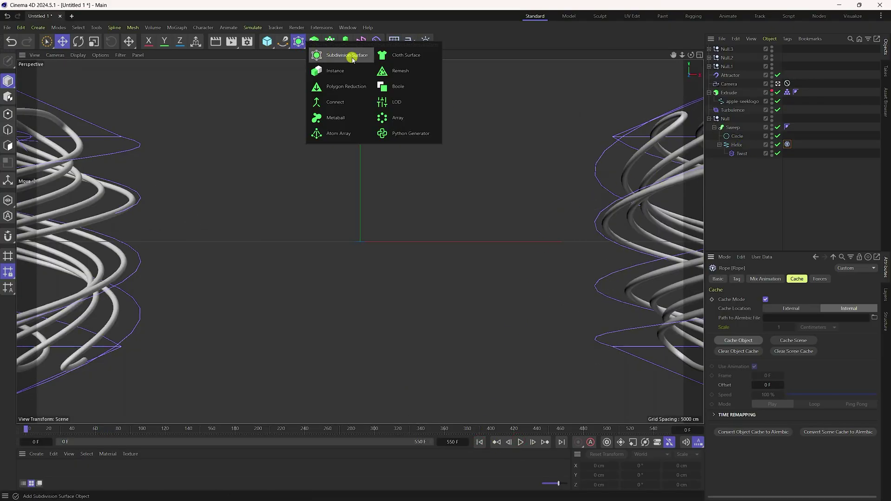
click(347, 56)
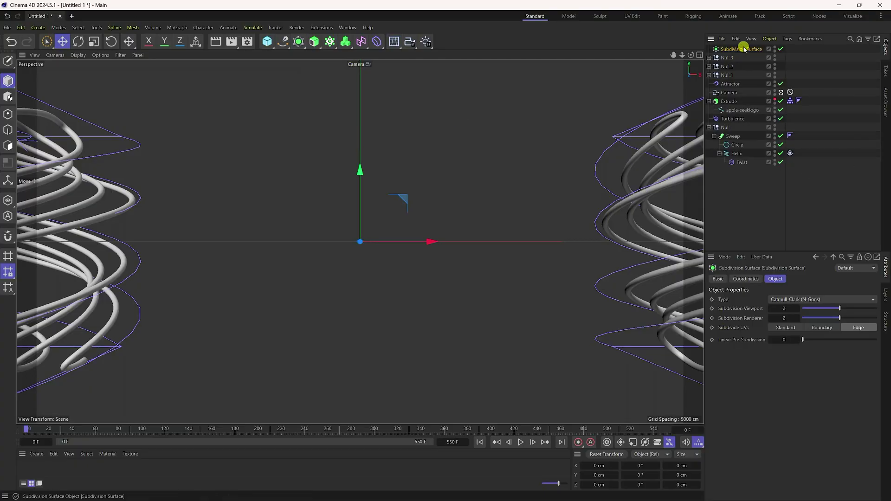
drag(741, 47, 738, 130)
click(731, 137)
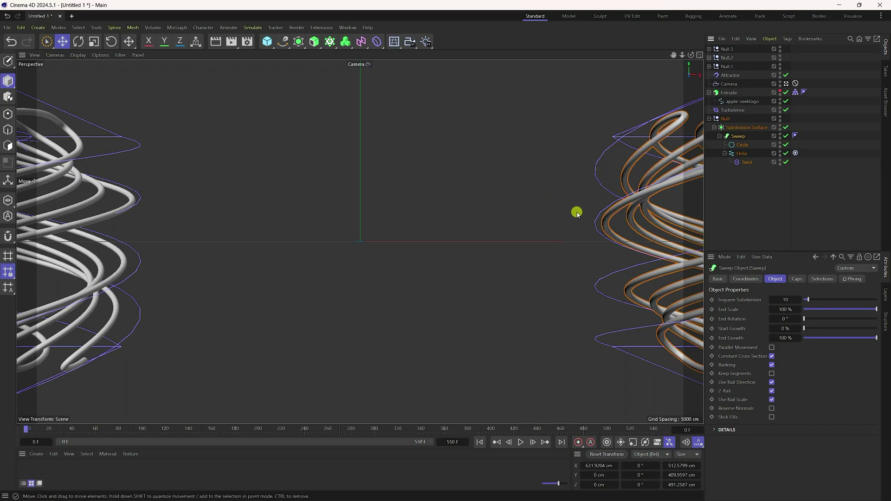
Show the tube's mesh up close in the default camera view with Gouraud Shading (Lines) and disable its Subdivision Surface.
click(787, 84)
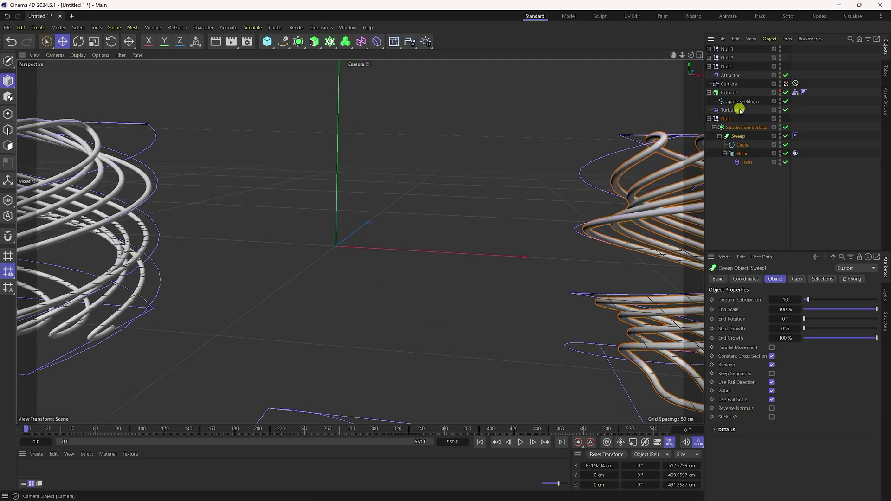
key(o)
scroll(260, 222, up, 5)
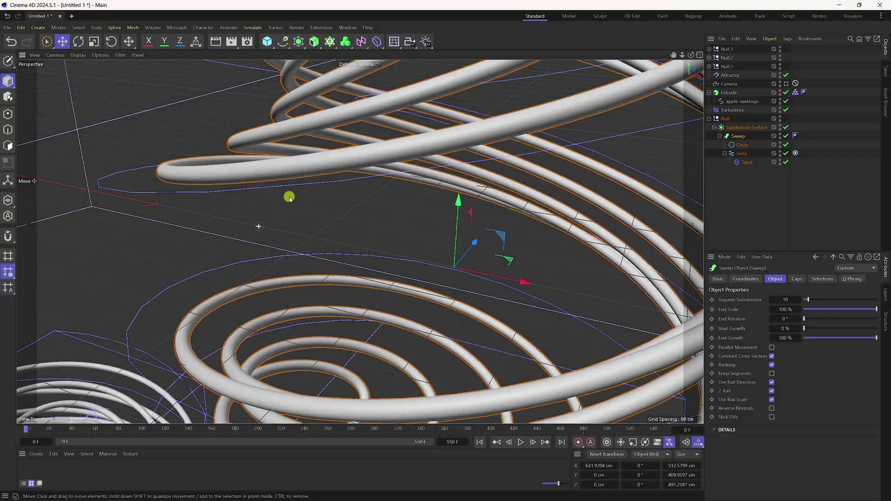
click(78, 54)
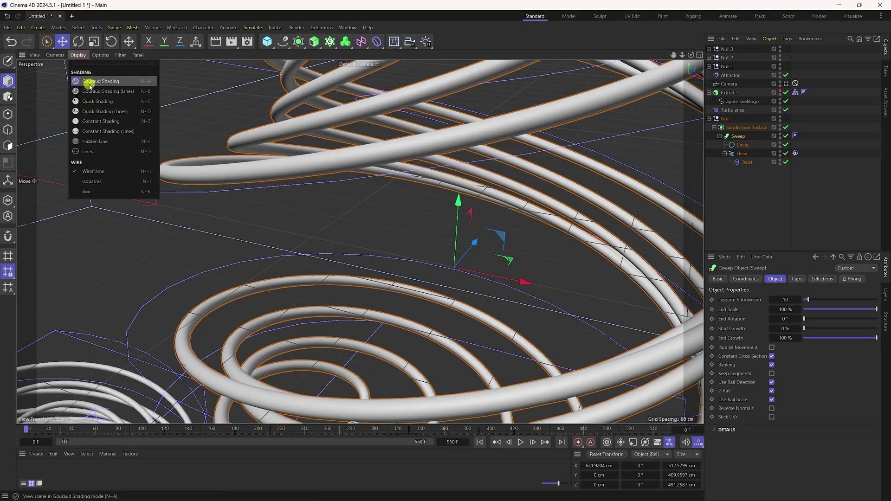
click(88, 92)
scroll(471, 149, up, 3)
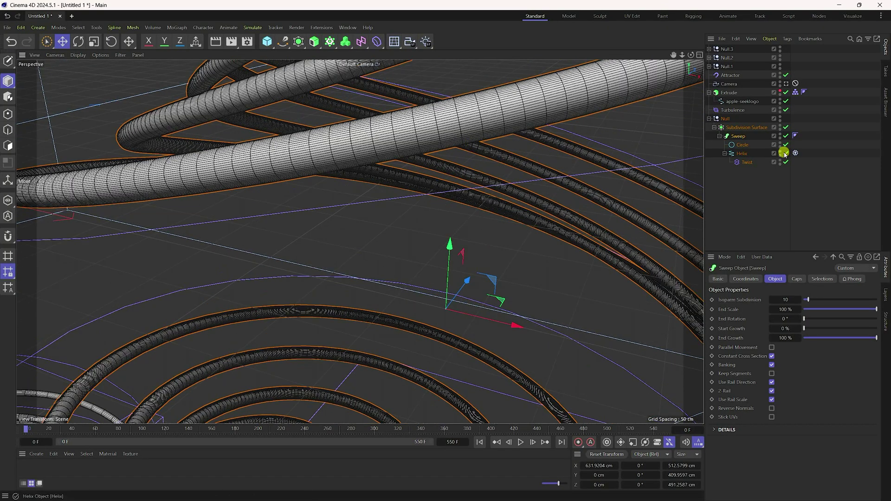
click(784, 128)
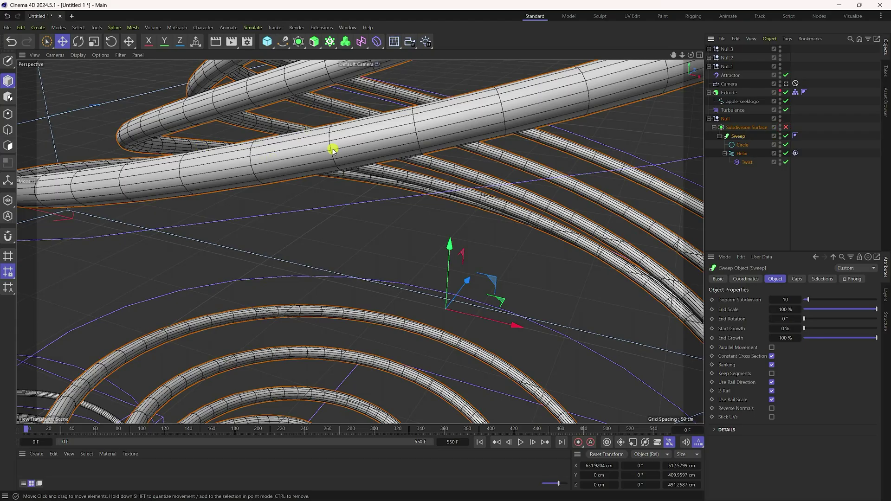
alt+middle_drag(339, 153, 407, 311)
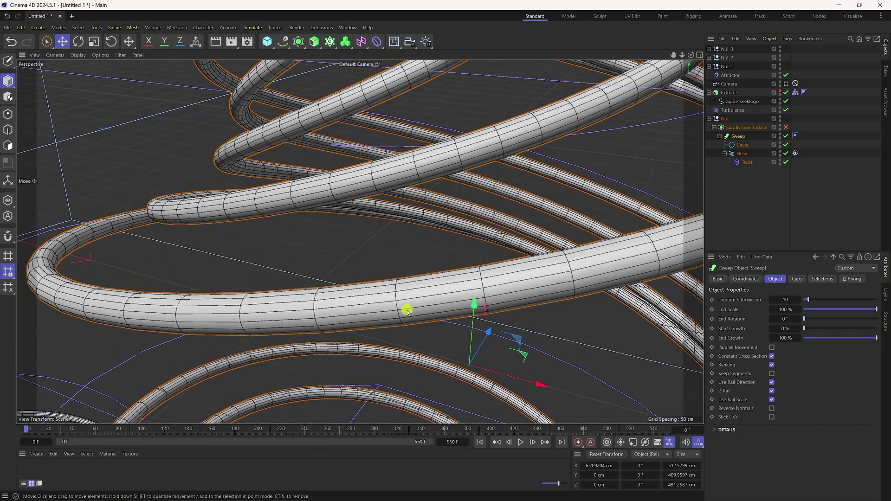
Enable the original Null's Subdivision Surface and set its viewport and renderer subdivisions to 1.
click(786, 127)
click(786, 127)
click(787, 128)
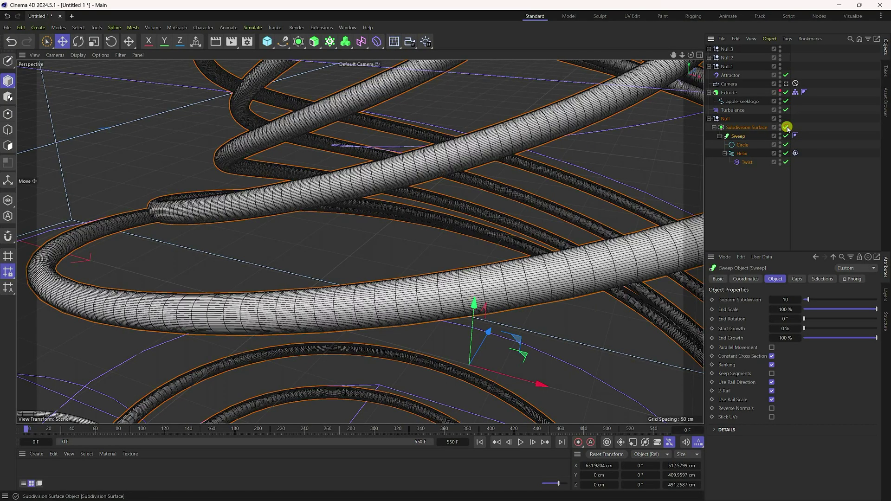
click(749, 128)
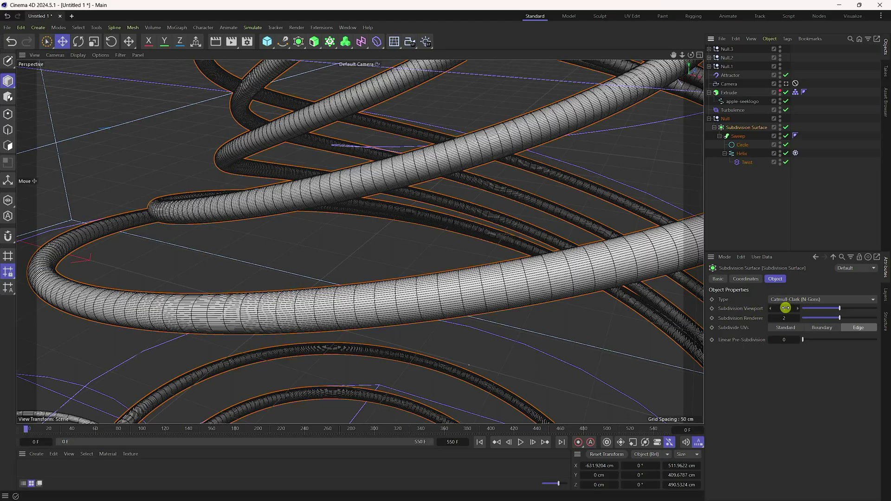
click(772, 309)
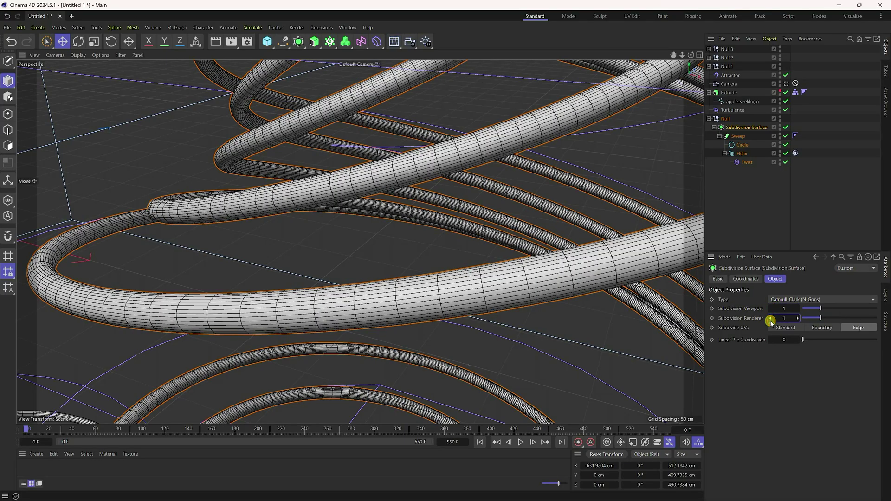
Expand the three copied Nulls and add a Subdivision Surface with viewport and renderer levels 1 around the Sweep in Null.3.
scroll(469, 172, down, 10)
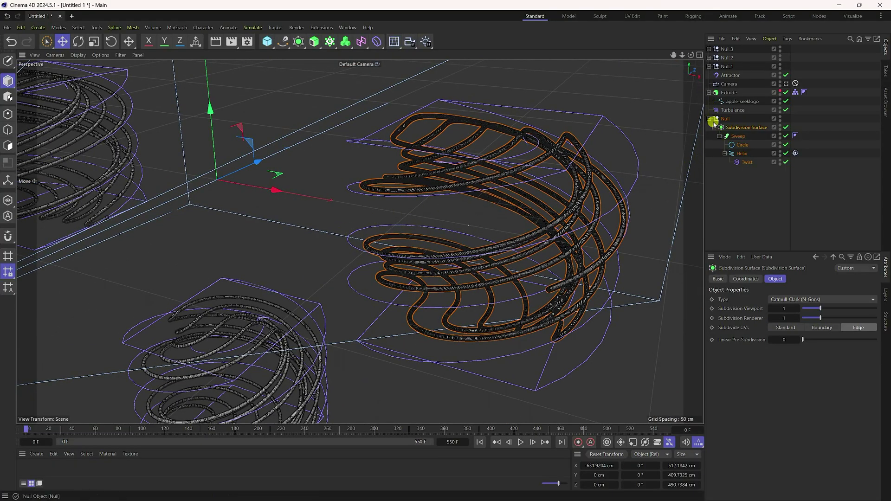
click(709, 67)
click(710, 57)
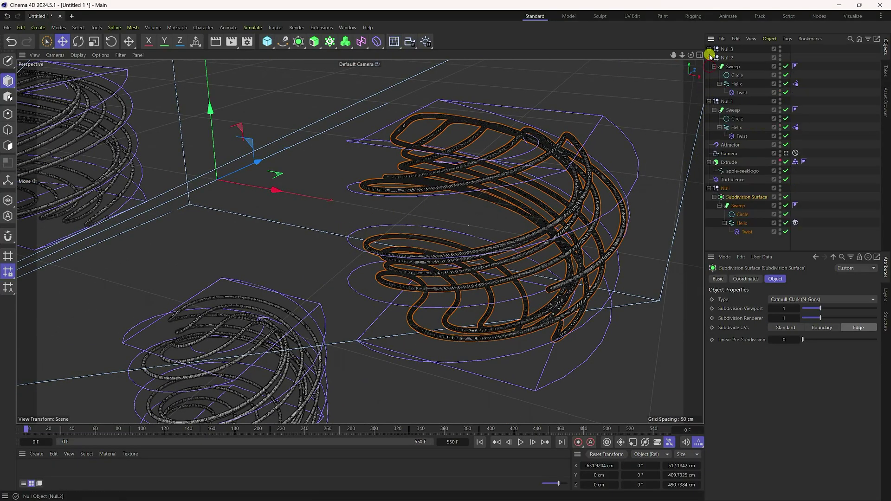
click(709, 49)
click(301, 45)
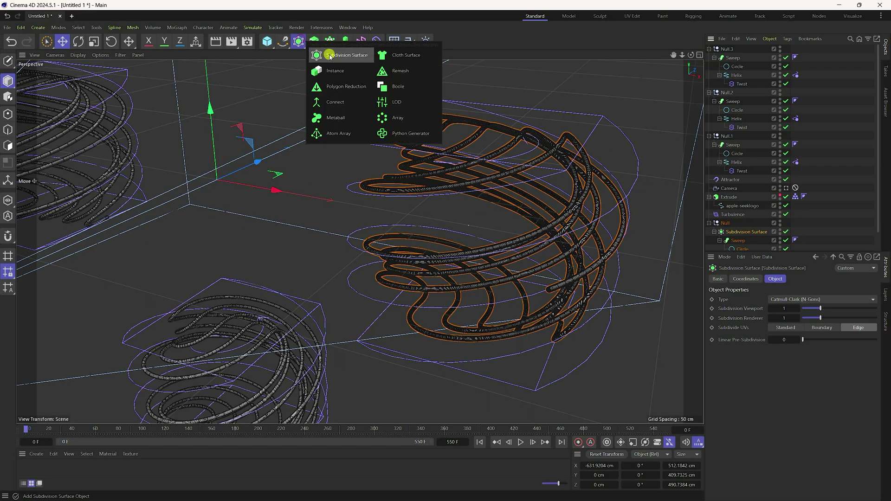
click(342, 55)
mouse_move(751, 51)
mouse_down()
mouse_move(740, 65)
mouse_move(738, 57)
mouse_up()
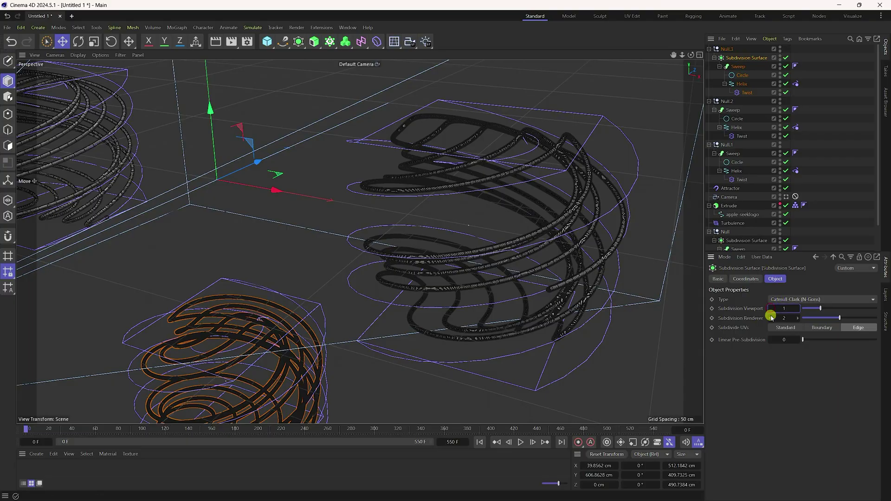
Add a Subdivision Surface around the Sweep in Null.2 with viewport and renderer subdivisions of 1.
click(299, 41)
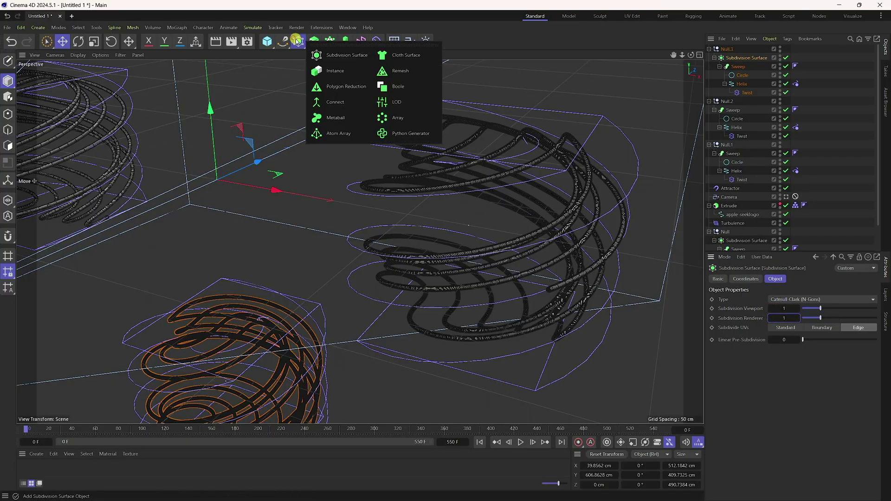
click(350, 60)
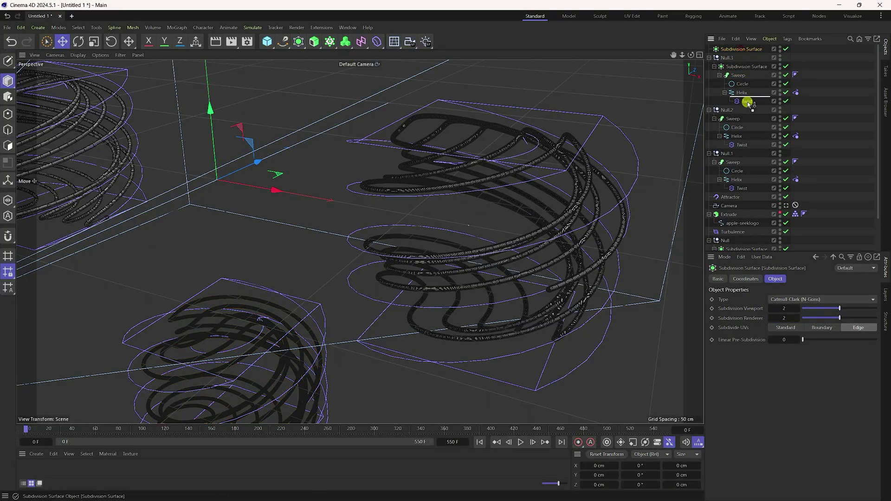
mouse_move(749, 103)
mouse_down()
mouse_move(741, 117)
mouse_move(738, 110)
mouse_up()
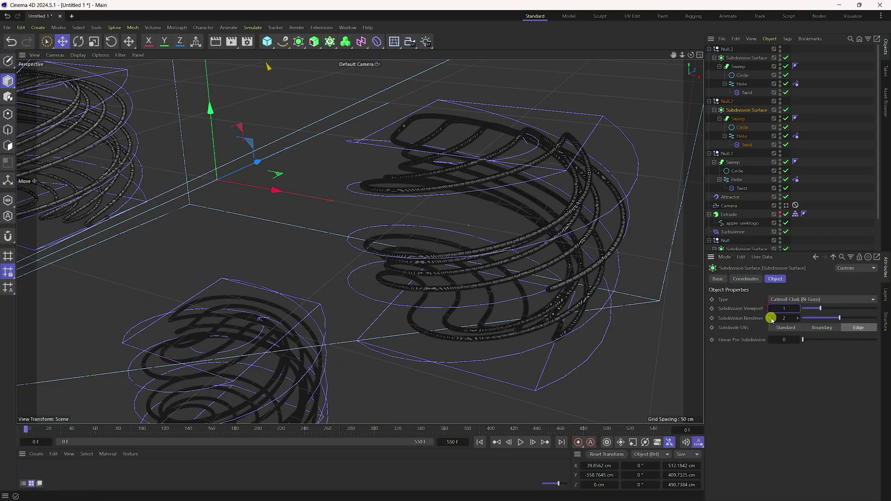
text(1)
key(Return)
Add a Subdivision Surface around the Sweep in Null.1 with viewport and renderer subdivisions of 1.
click(298, 41)
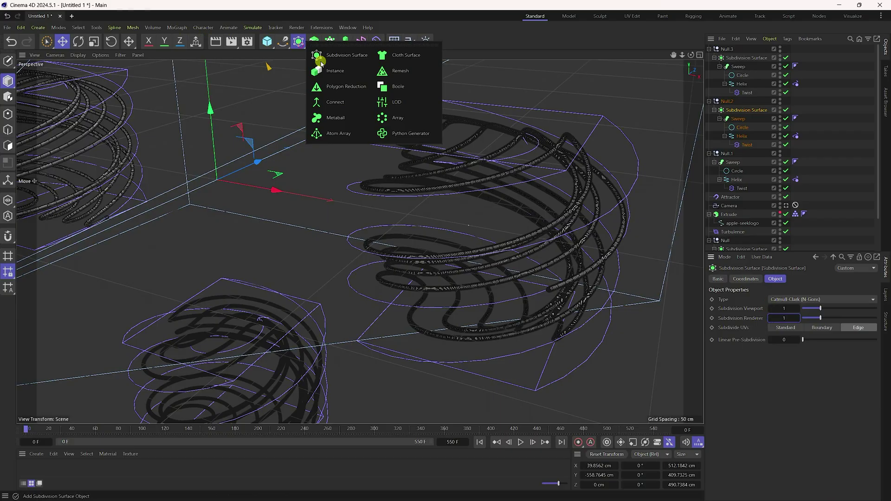
click(340, 56)
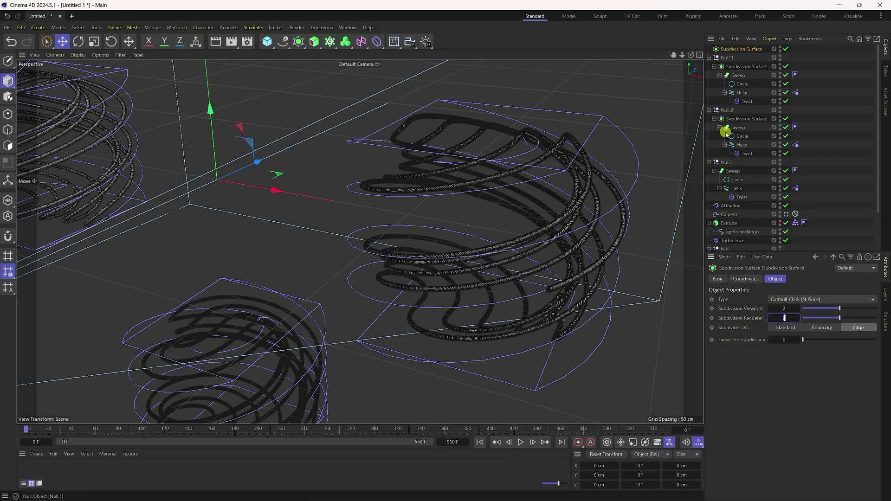
drag(737, 50, 738, 166)
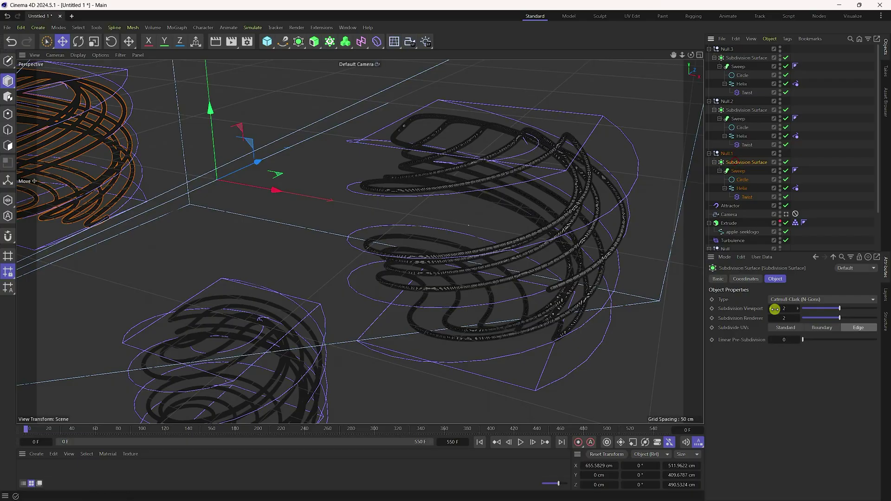
drag(771, 319, 751, 312)
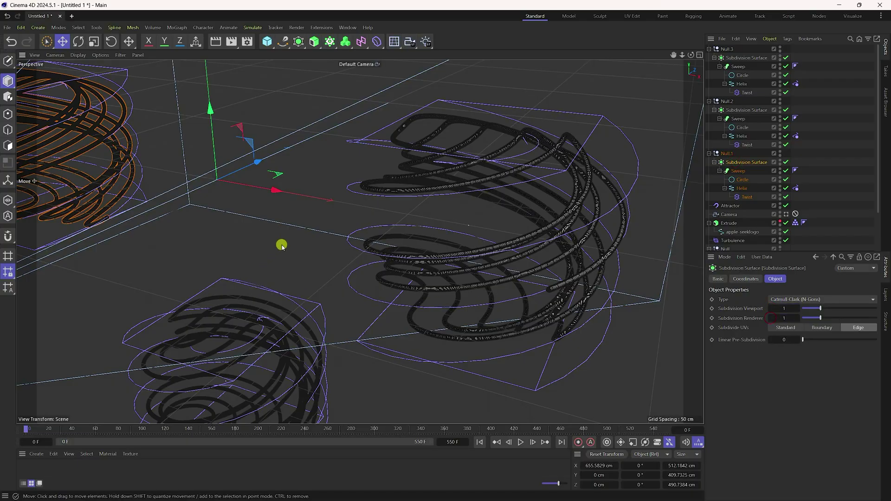
Show the hidden Extrude of the Apple logo in the viewport, viewed from an angle.
alt+drag(282, 244, 439, 356)
scroll(351, 259, up, 2)
scroll(736, 191, down, 3)
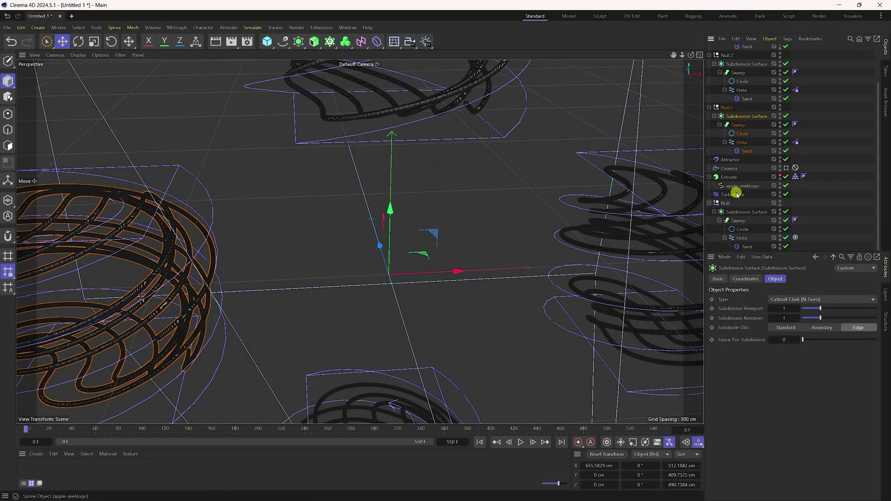
click(779, 176)
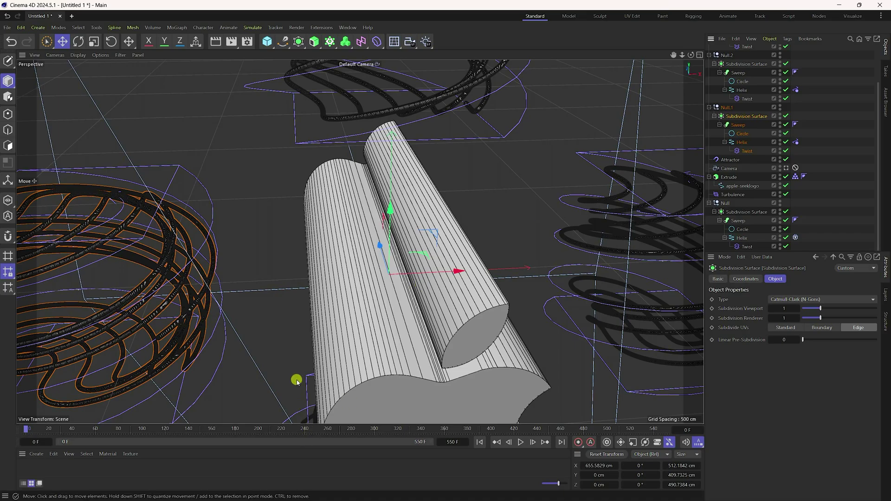
Open the NIKE.c4d project from the file explorer as a comparison example.
mouse_move(149, 498)
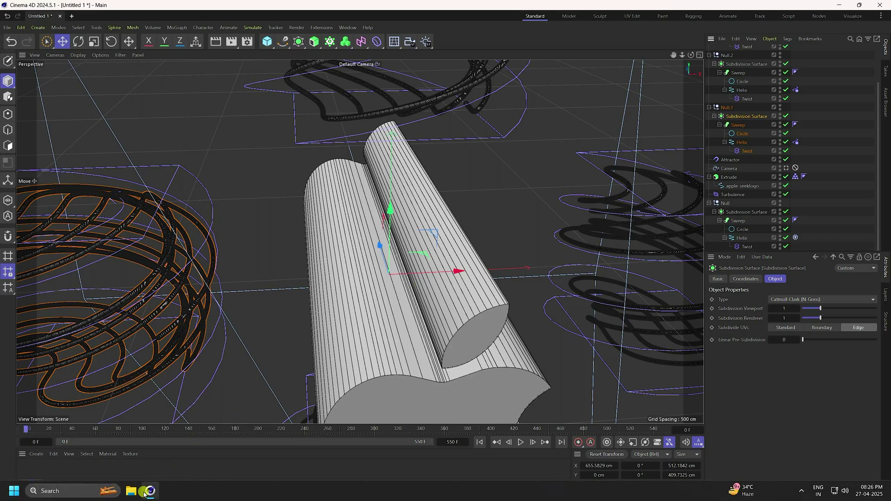
key(super+e)
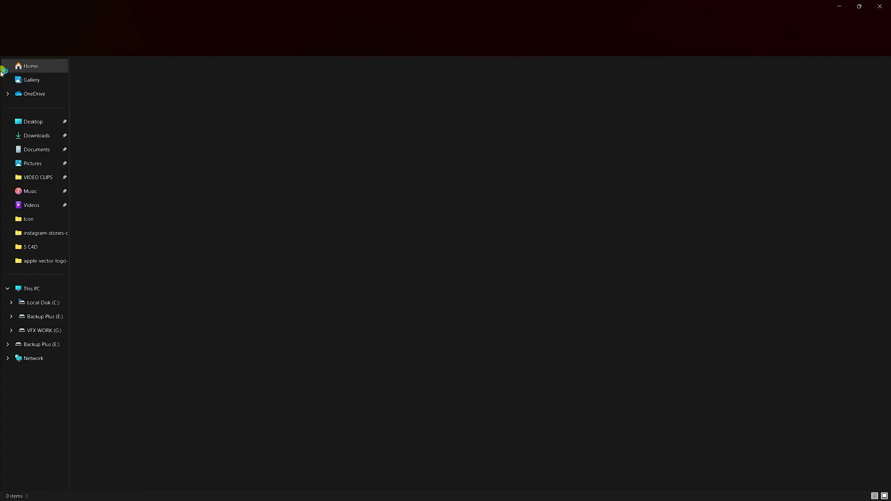
click(151, 485)
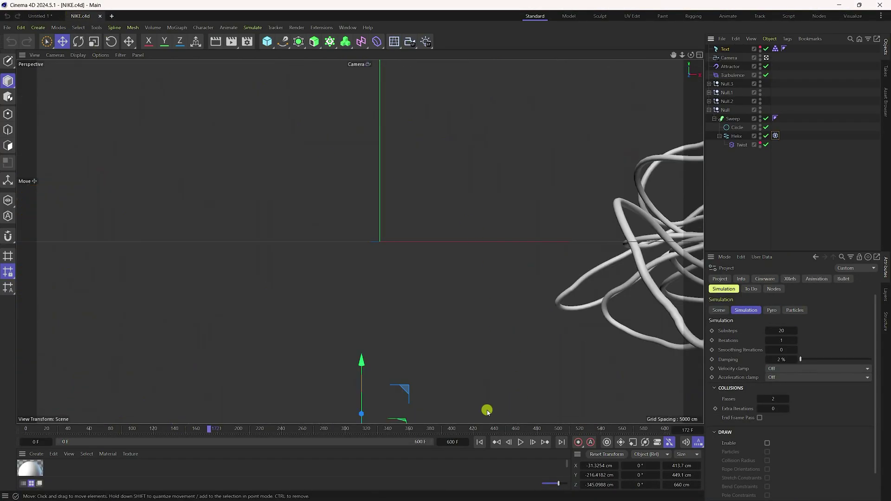
Preview the NIKE simulation from frame 0, briefly unhide the Text collider to inspect it, and rewind to the start.
click(480, 442)
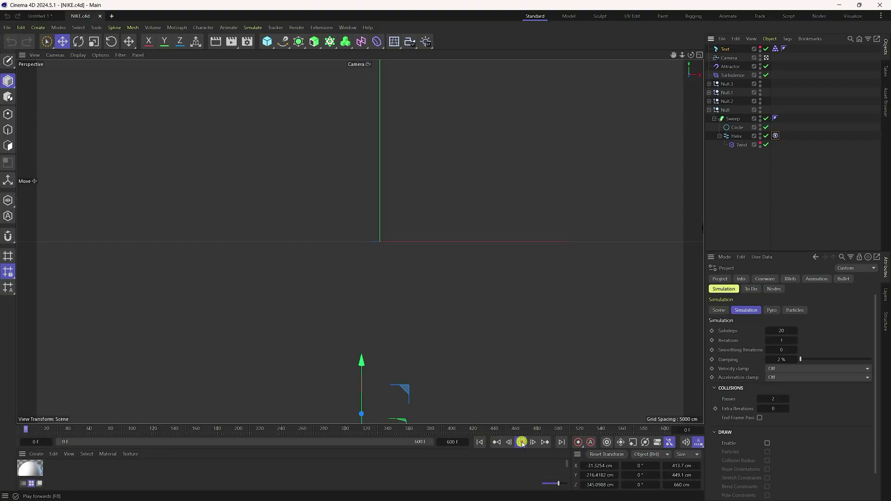
click(521, 442)
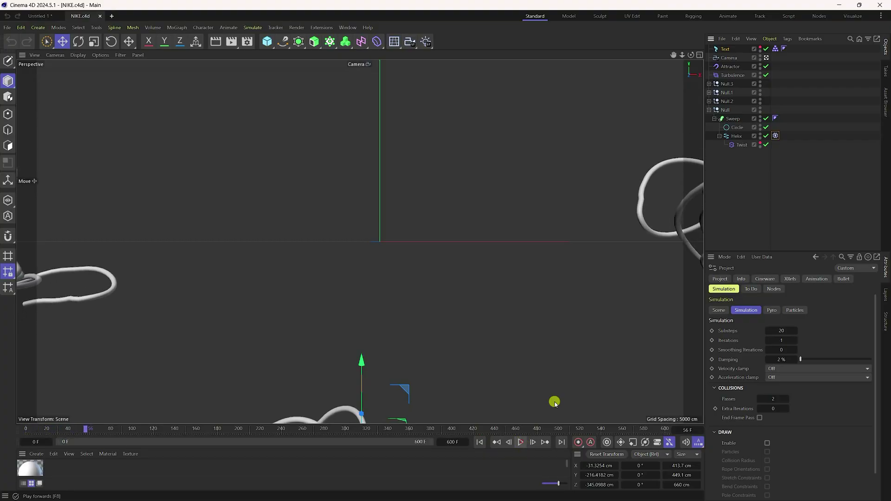
click(759, 48)
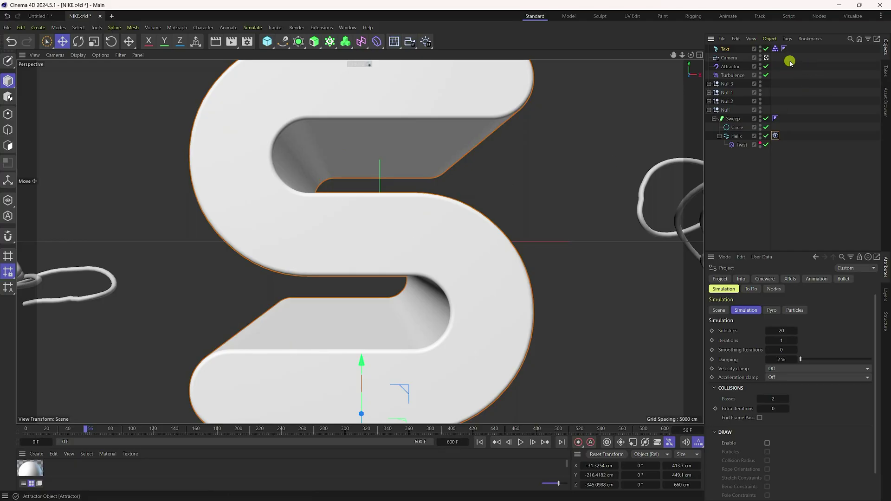
click(760, 48)
click(479, 442)
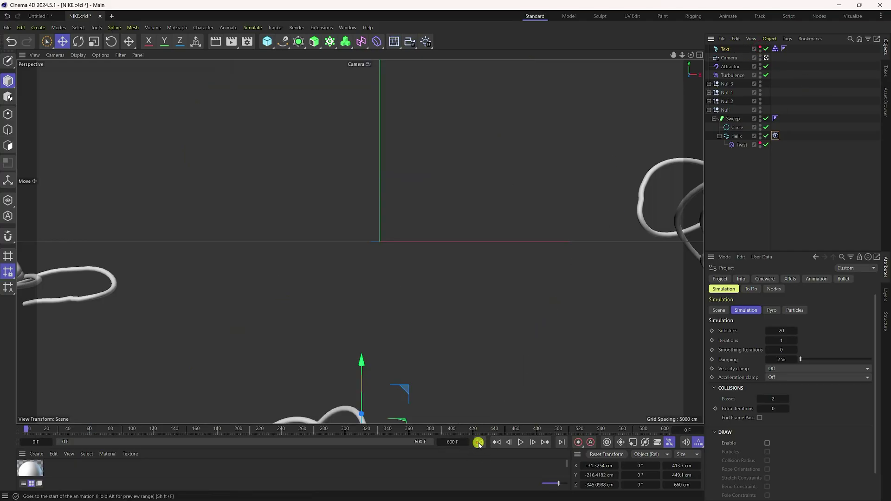